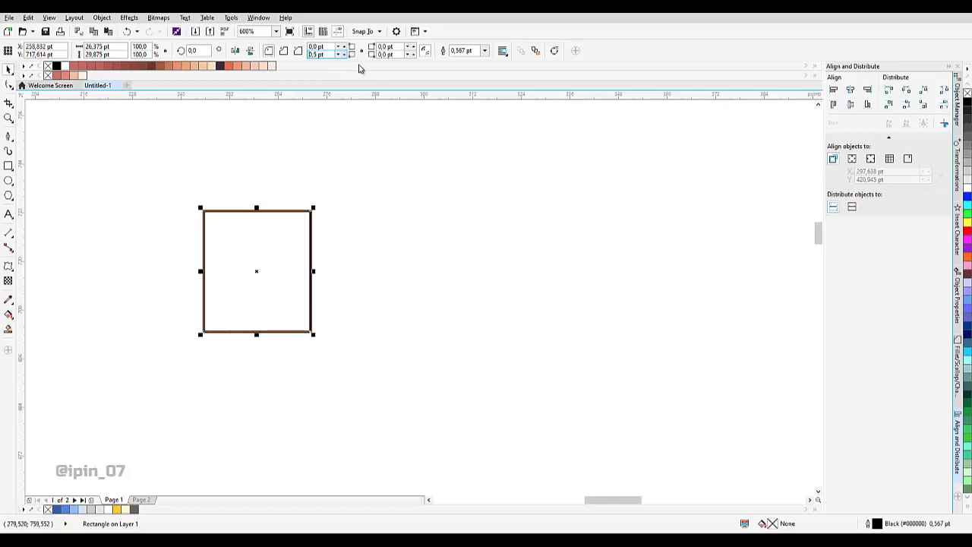
Round the rectangle's two bottom corners with a 3.0 pt radius
text(3,)
key(Return)
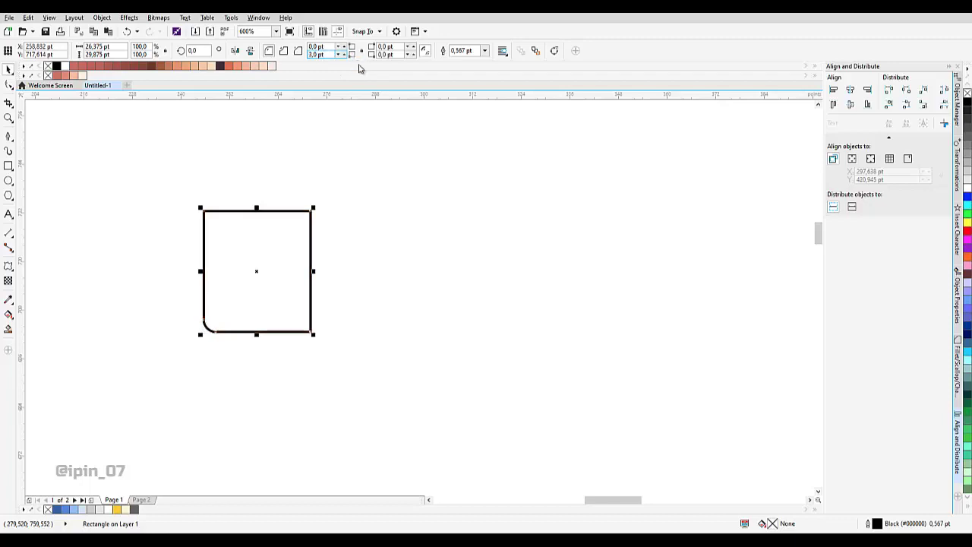
text(1,5)
key(Return)
Give the rectangle a 2.0 pt outline with round corners and round line caps
click(960, 304)
click(892, 105)
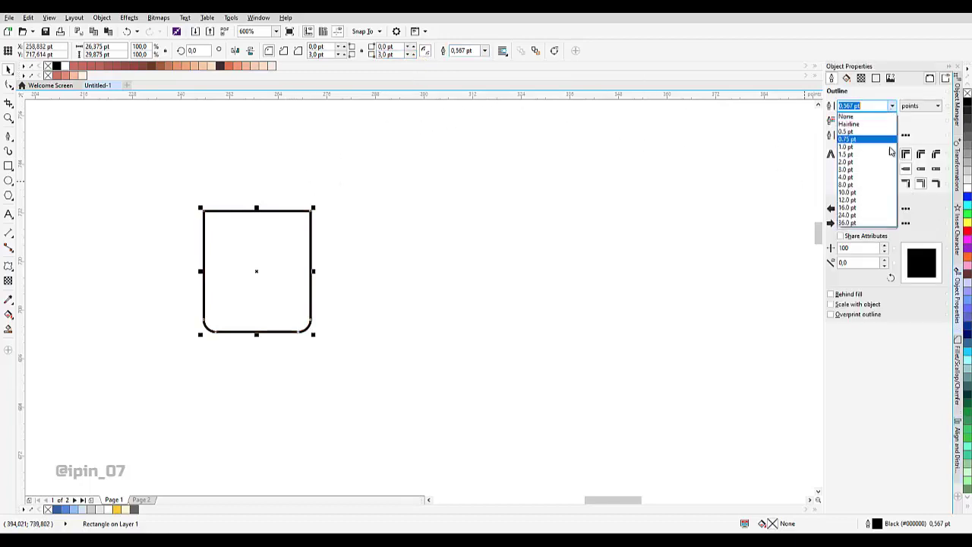
key(Escape)
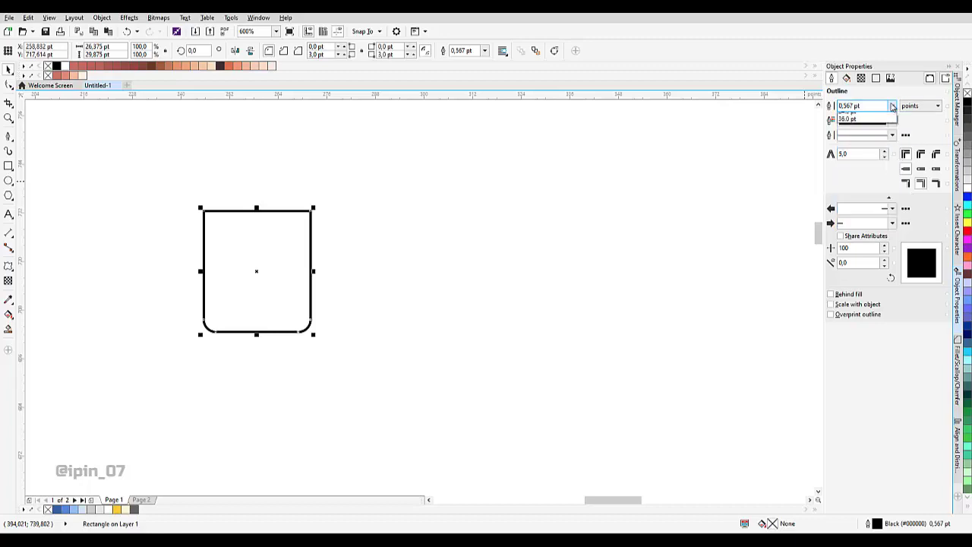
click(893, 106)
click(870, 160)
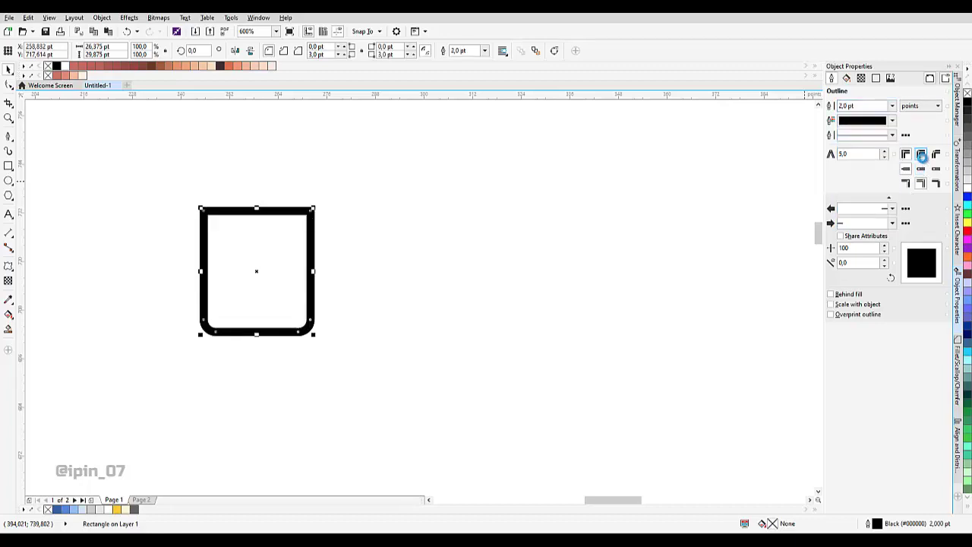
click(921, 169)
Enlarge the mug body to about 31.2 pt wide and 37.3 pt high, extending its top edge upward
click(609, 184)
scroll(310, 229, down, 1)
scroll(342, 247, up, 1)
drag(310, 230, 370, 214)
click(346, 226)
click(306, 193)
drag(306, 193, 301, 188)
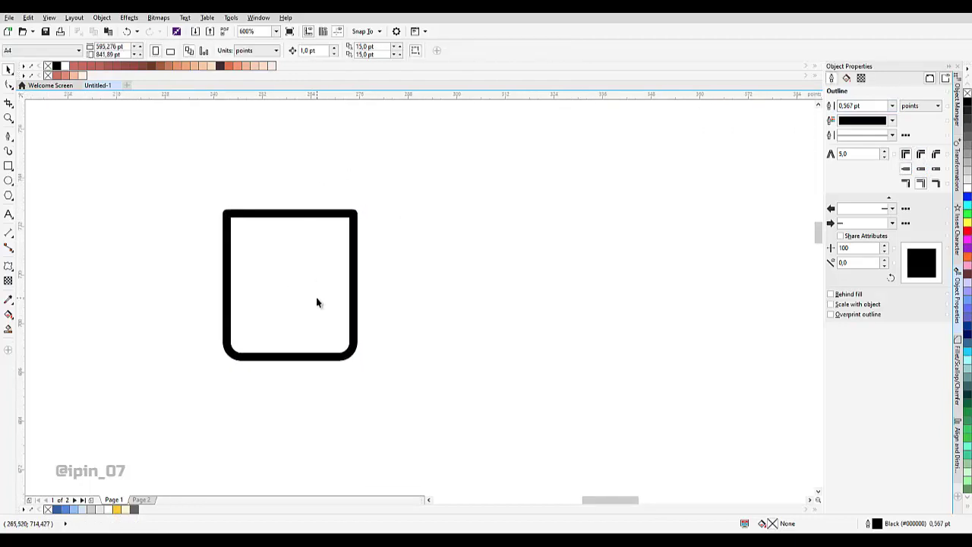
click(294, 242)
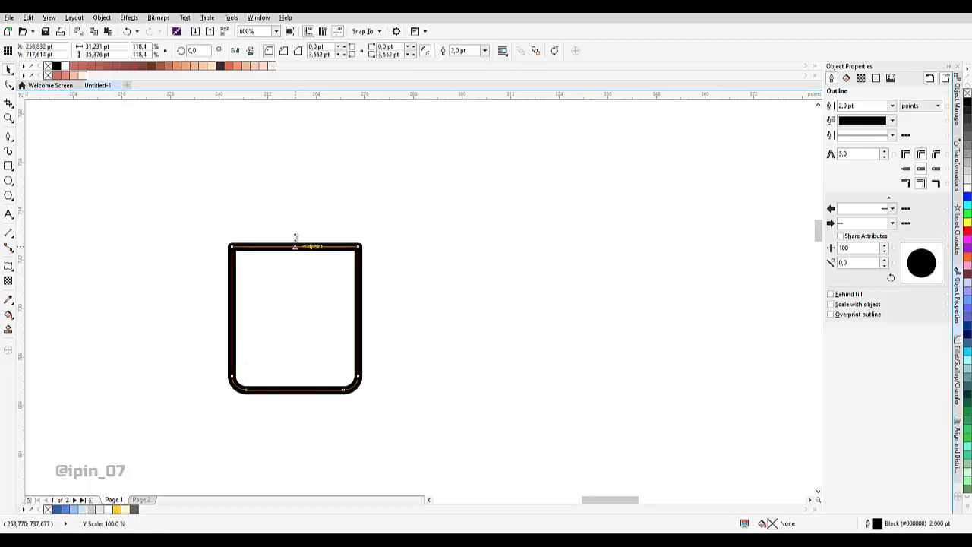
drag(294, 238, 294, 226)
click(367, 263)
drag(367, 264, 349, 241)
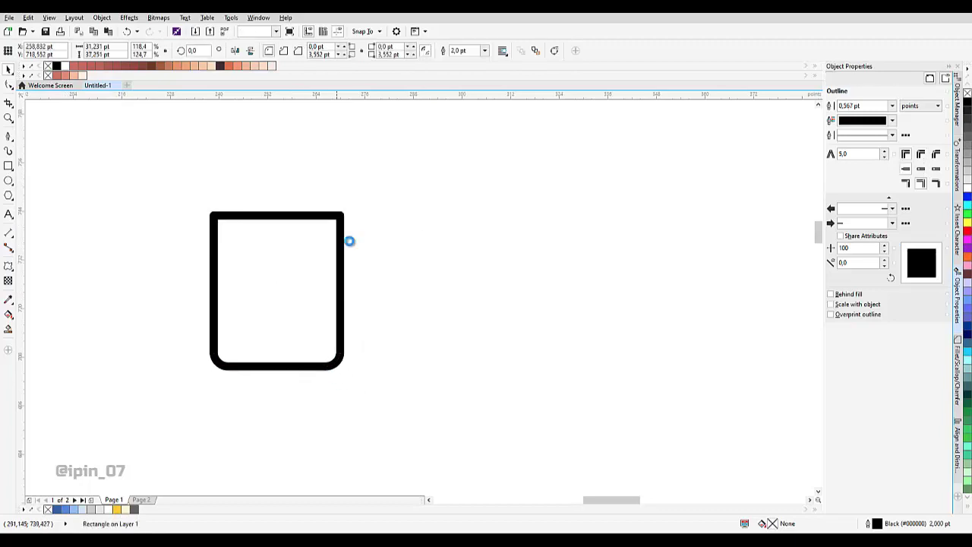
Draw a circle about 17.4 pt in diameter overlapping the upper right edge of the mug body for the handle
click(9, 180)
drag(289, 226, 389, 327)
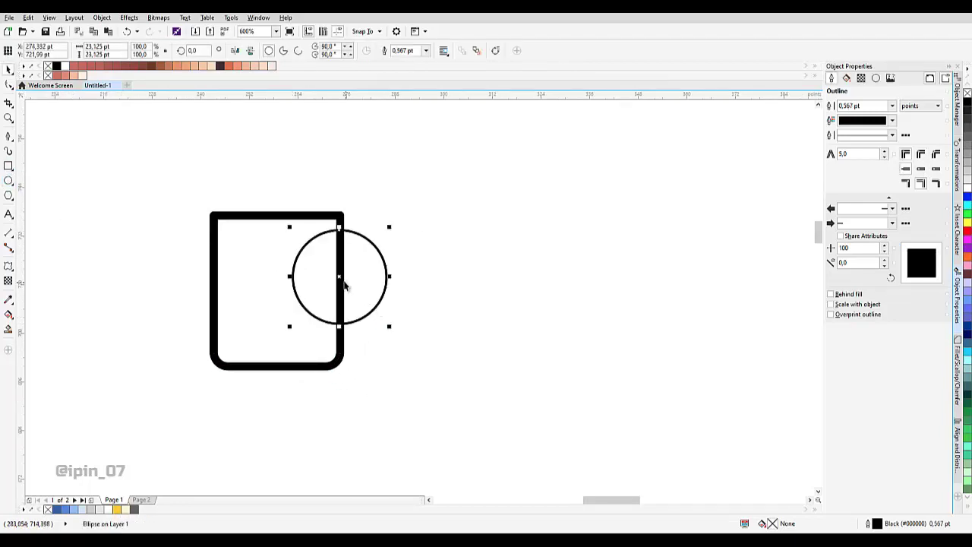
drag(364, 277, 390, 278)
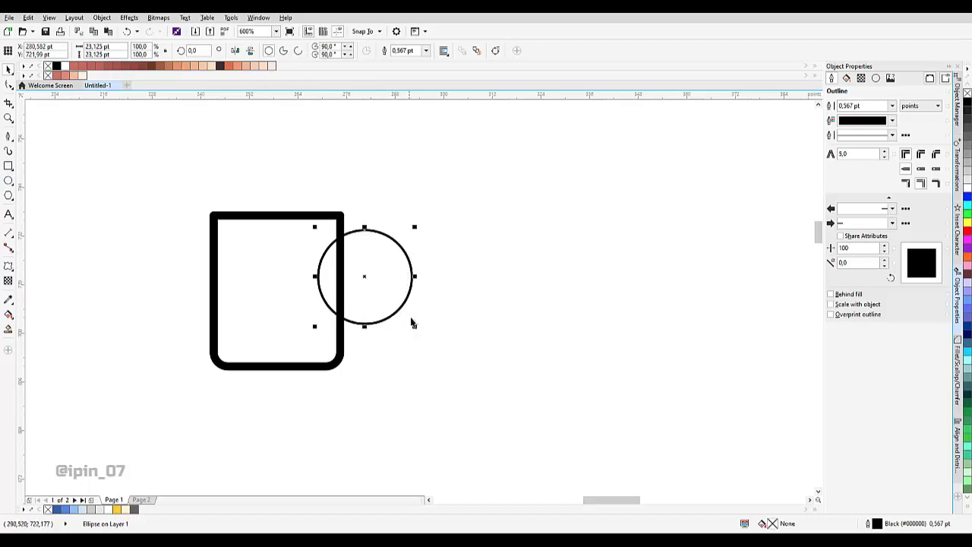
drag(414, 327, 391, 303)
scroll(376, 274, up, 2)
drag(382, 267, 392, 258)
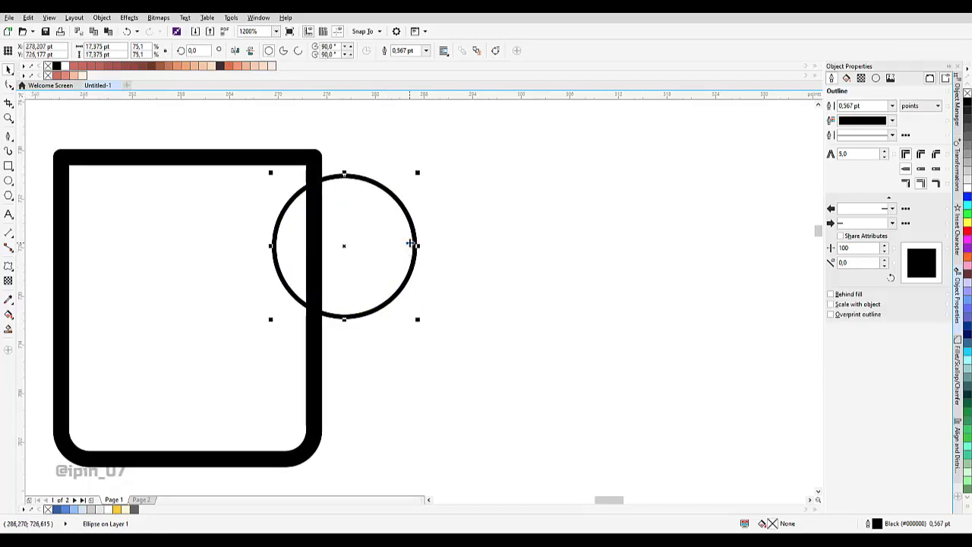
Duplicate the handle circle as a smaller concentric circle about 10.4 pt in diameter
scroll(279, 220, down, 2)
scroll(319, 228, up, 2)
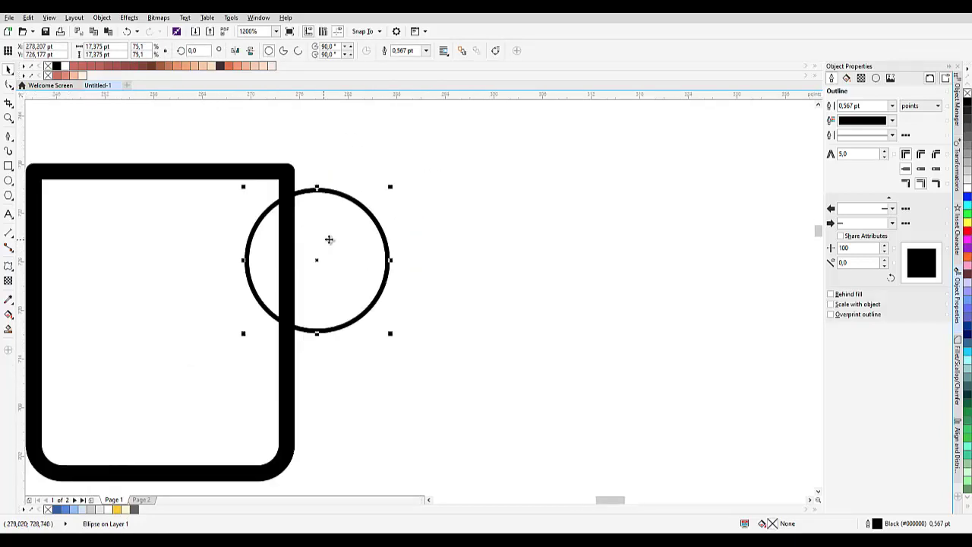
mouse_move(392, 188)
mouse_down()
mouse_move(365, 217)
mouse_move(393, 206)
mouse_move(385, 205)
mouse_up()
scroll(324, 246, up, 2)
Cut the inner circle out of the outer one to form the handle ring, and remove the loose circle
shift+click(383, 201)
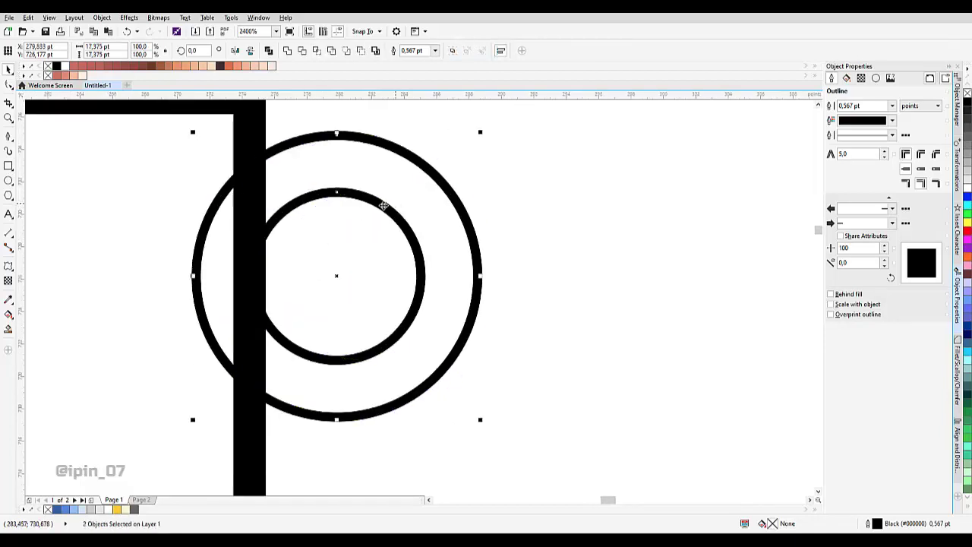
drag(257, 272, 506, 271)
scroll(302, 254, down, 2)
click(422, 207)
right_click(506, 271)
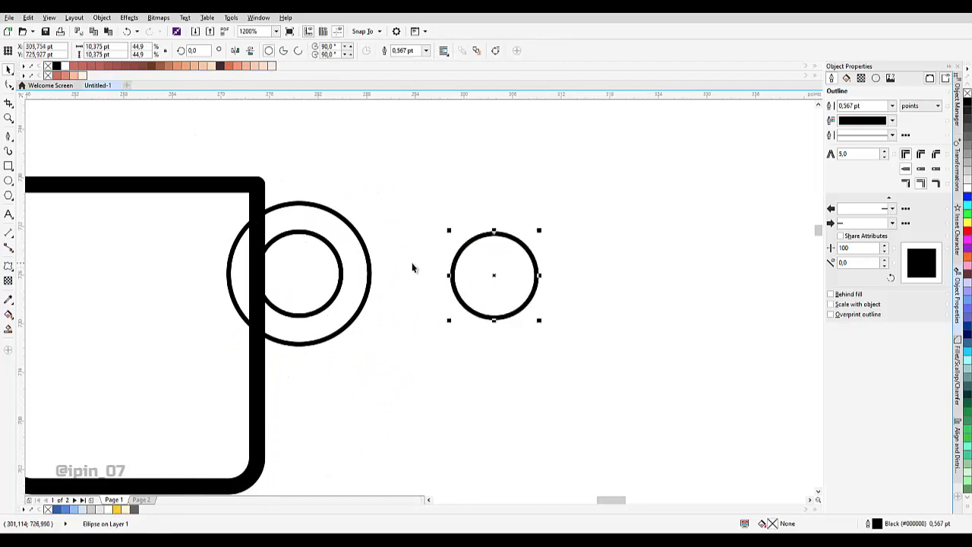
key(ctrl+z)
Trim away the part of the handle ring that lies inside the mug body
scroll(395, 264, down, 2)
scroll(367, 268, up, 1)
click(363, 257)
shift+click(413, 241)
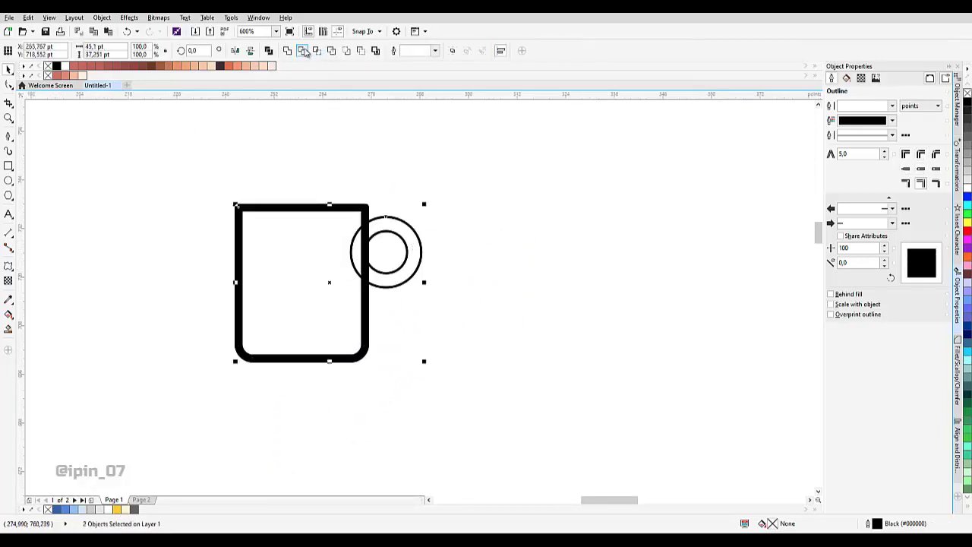
click(303, 50)
click(432, 163)
scroll(384, 263, down, 1)
scroll(391, 250, up, 1)
scroll(384, 242, down, 1)
scroll(354, 255, up, 1)
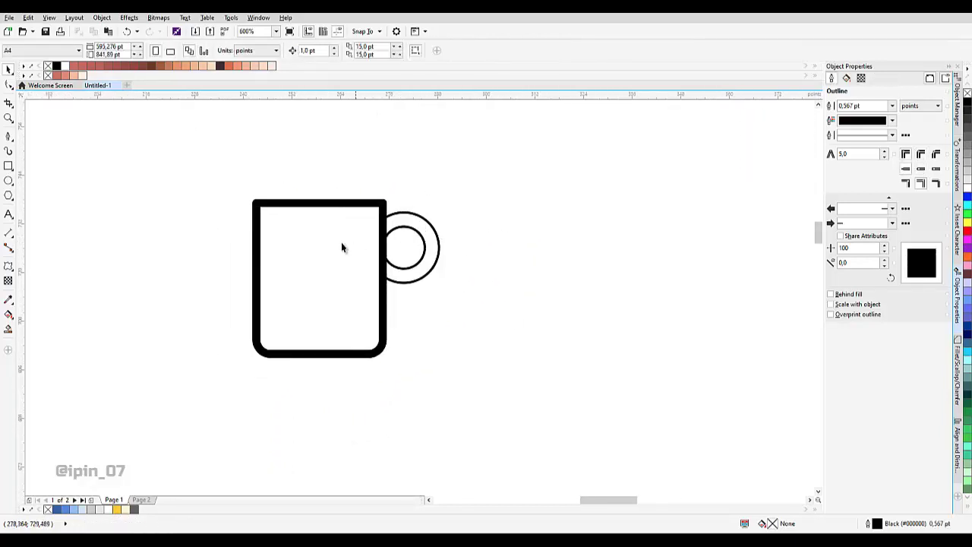
Create the mug's lower band by intersecting the body with a rectangle about 65 × 24.5 pt, and delete that rectangle
click(9, 166)
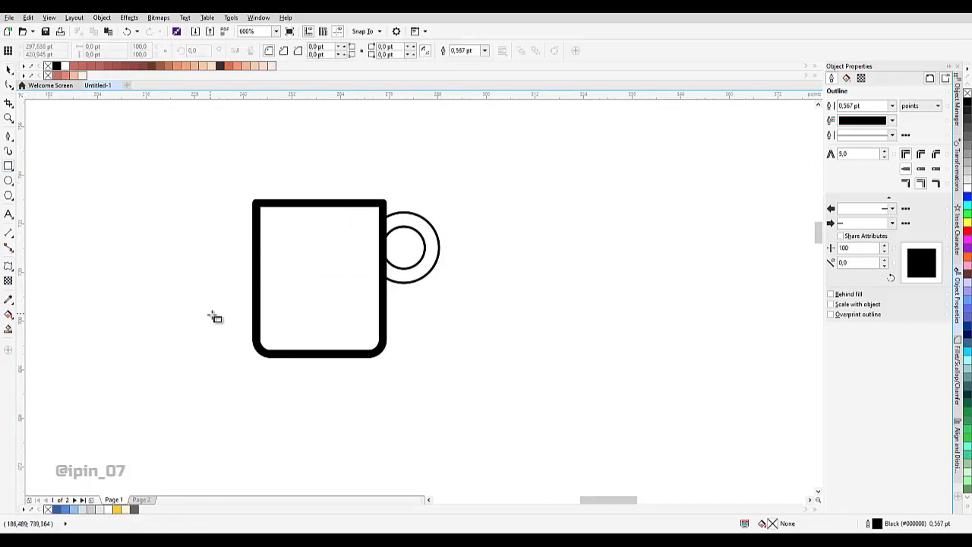
drag(202, 307, 467, 408)
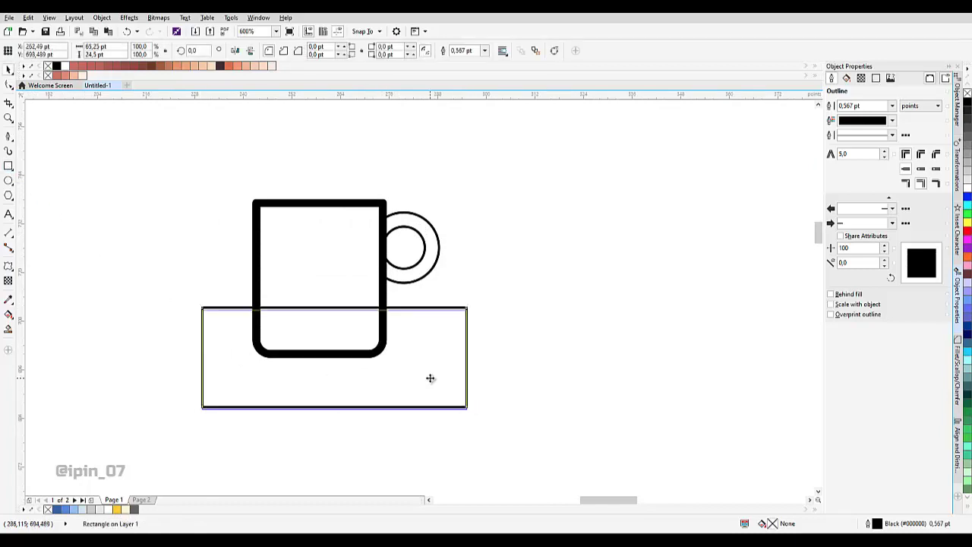
shift+click(346, 303)
click(318, 53)
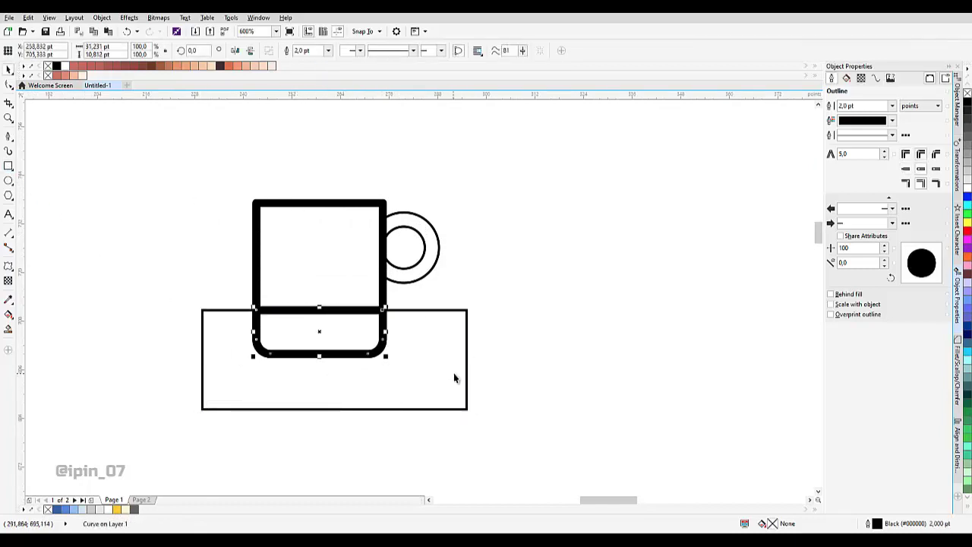
click(400, 336)
key(Delete)
drag(379, 266, 350, 332)
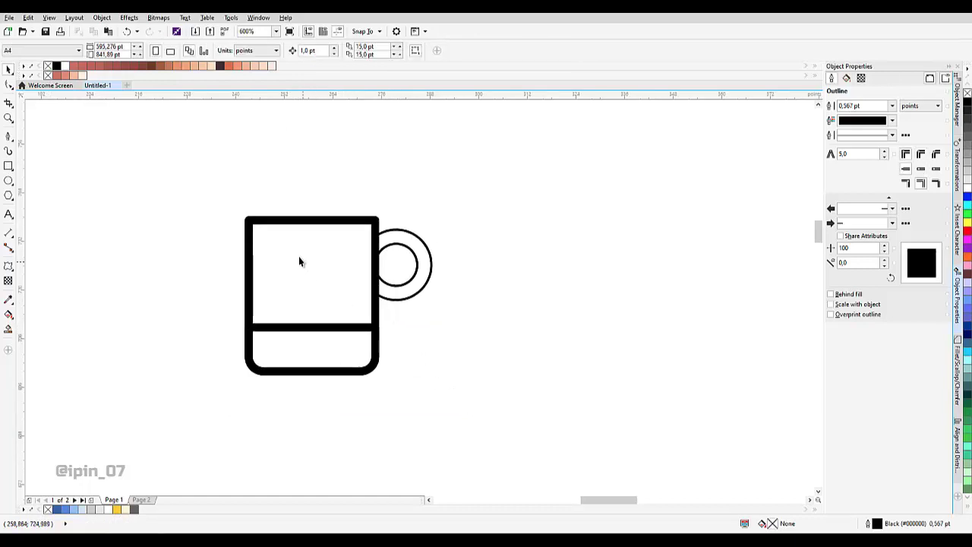
Draw an upright three-sided polygon about 5.3 × 4.6 pt inside the mug's upper left area
scroll(291, 227, up, 1)
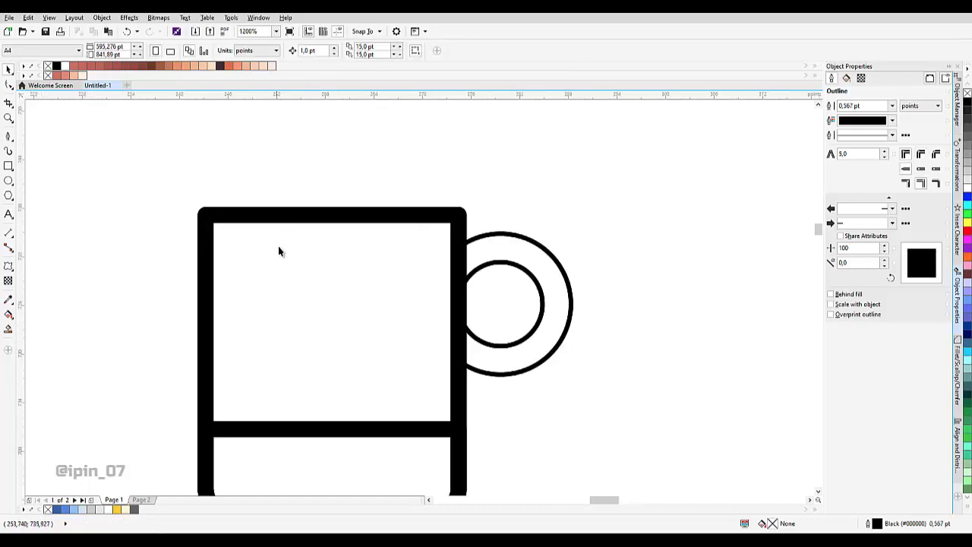
click(9, 196)
drag(245, 248, 283, 305)
click(250, 50)
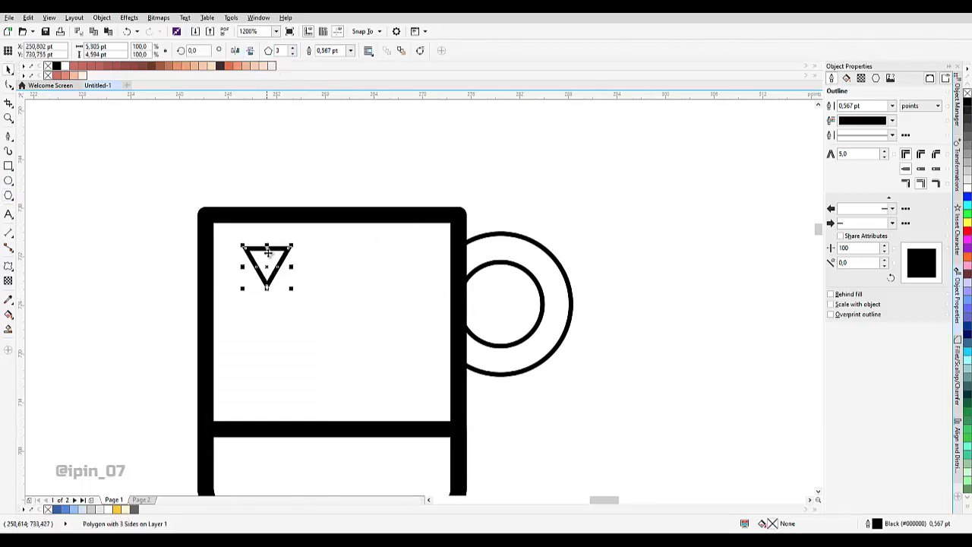
drag(267, 265, 252, 308)
click(8, 166)
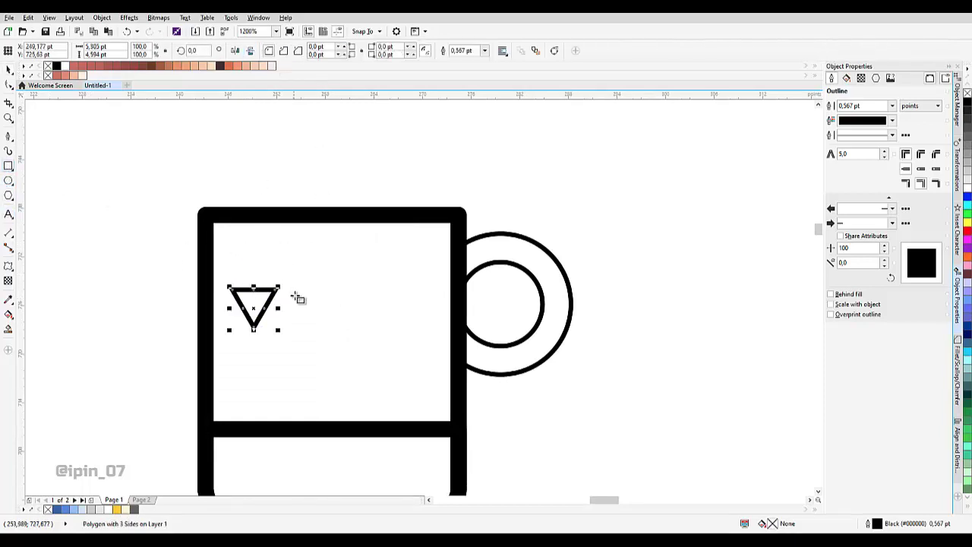
key(ctrl+z)
key(ctrl+z)
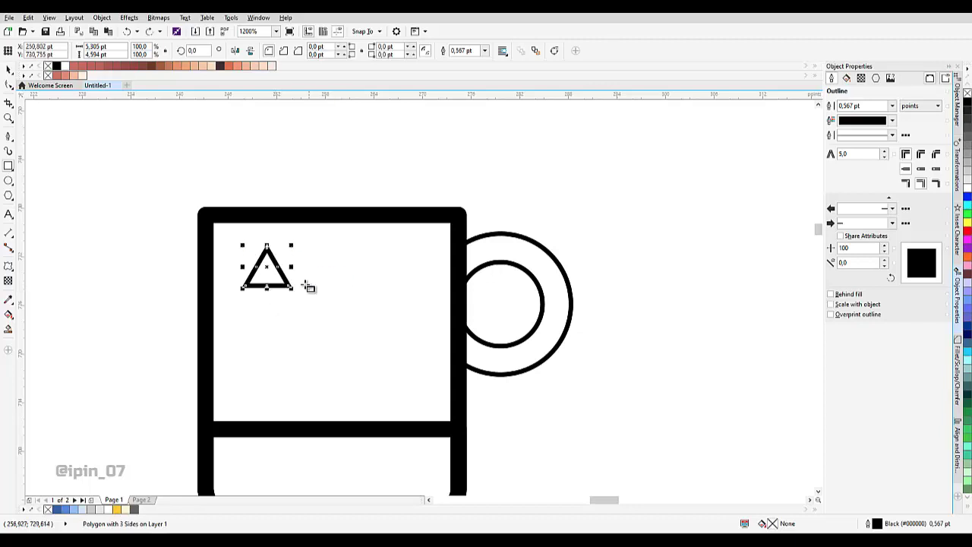
Draw a rectangle about 5.3 × 5.3 pt directly below the triangle, matching the width of its base
drag(244, 286, 262, 263)
scroll(296, 313, up, 1)
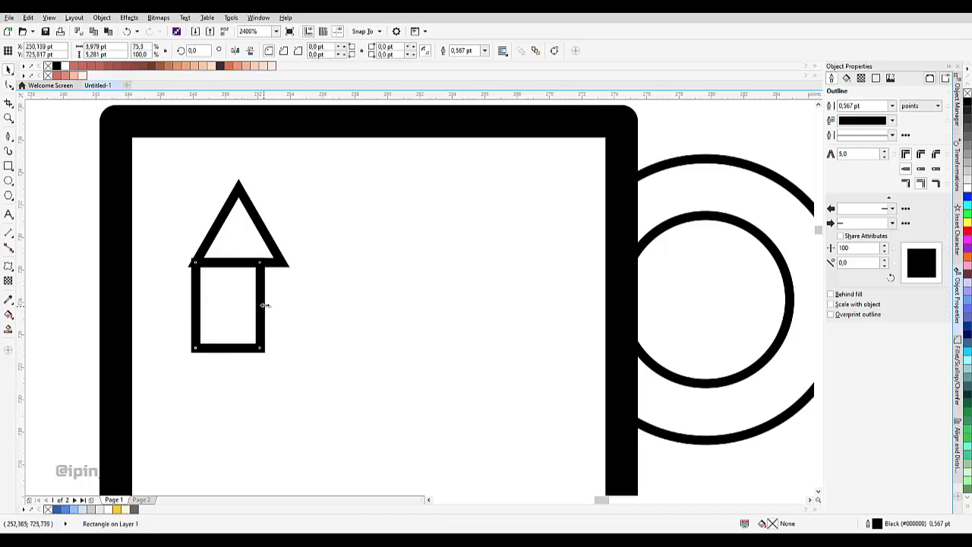
drag(264, 304, 284, 263)
scroll(319, 298, down, 1)
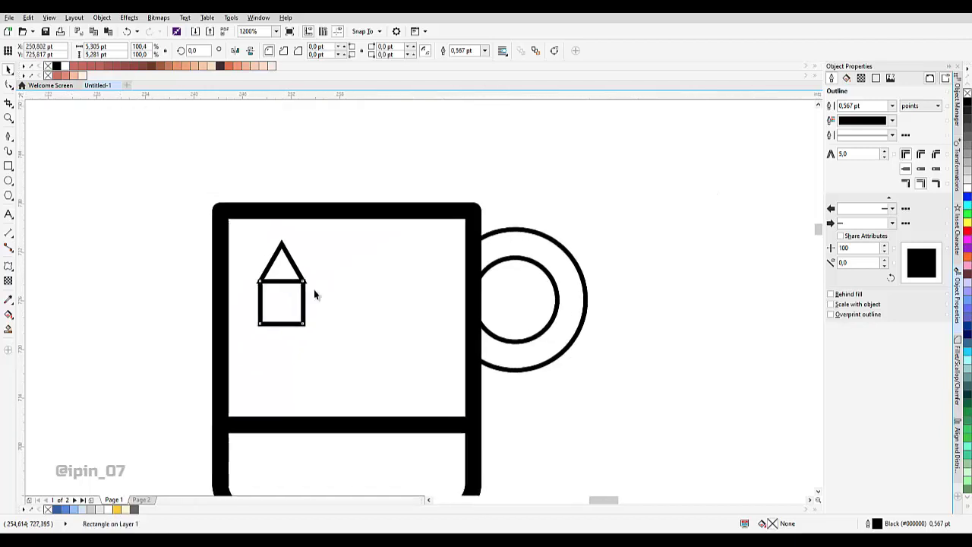
Set the outline width of the triangle, the small rectangle and the handle ring to 2.0 pt
shift+click(288, 256)
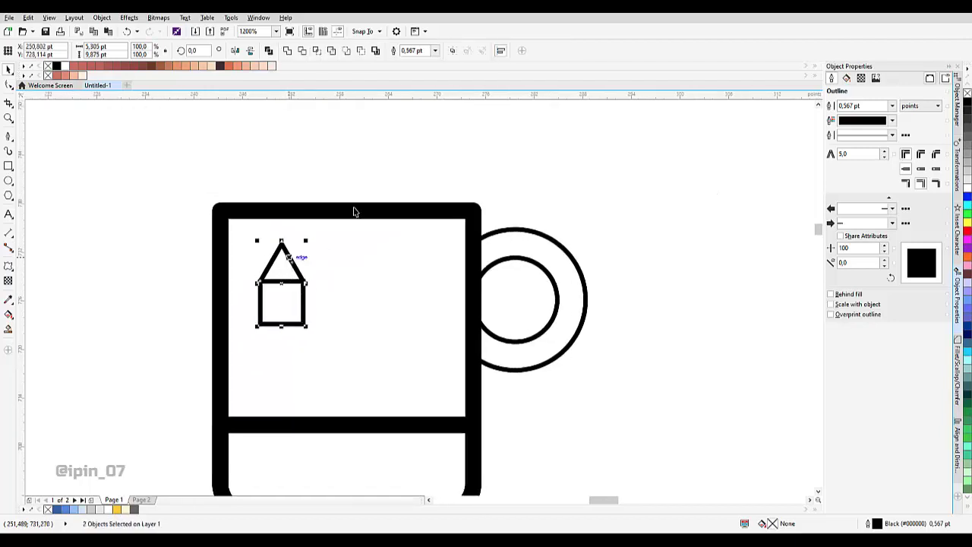
shift+click(508, 244)
click(435, 51)
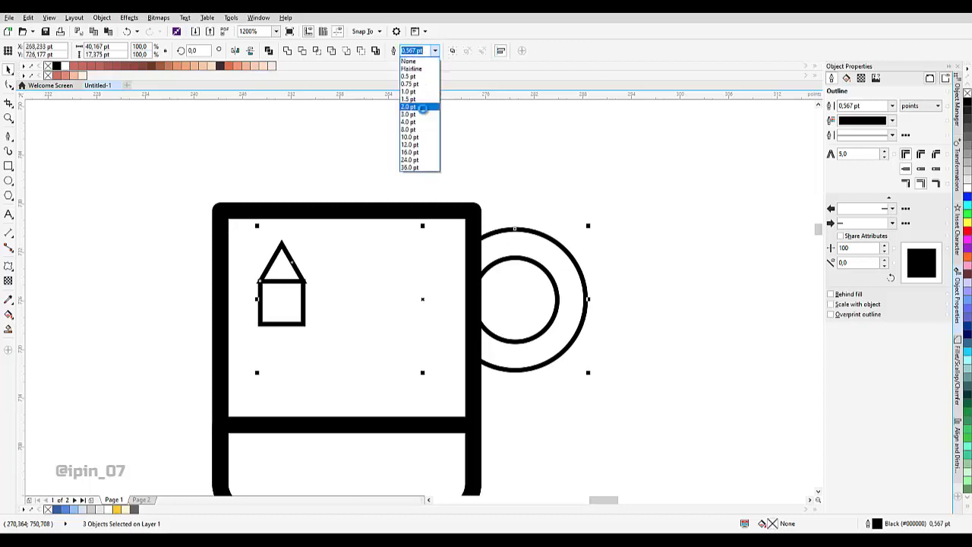
click(423, 109)
Examine the finished mug's colours on Page 2 and return to the drawing on Page 1
scroll(379, 255, down, 3)
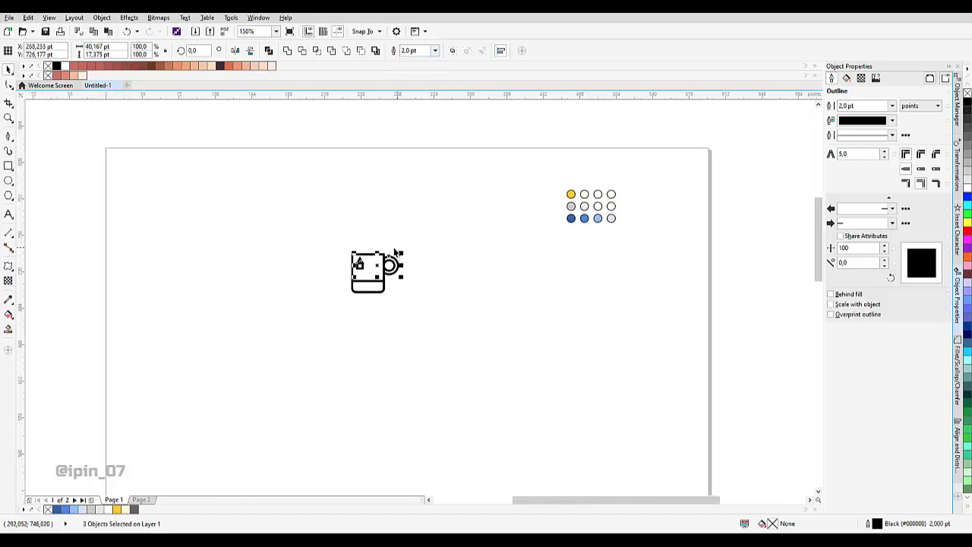
scroll(389, 257, up, 1)
scroll(250, 362, down, 2)
key(i)
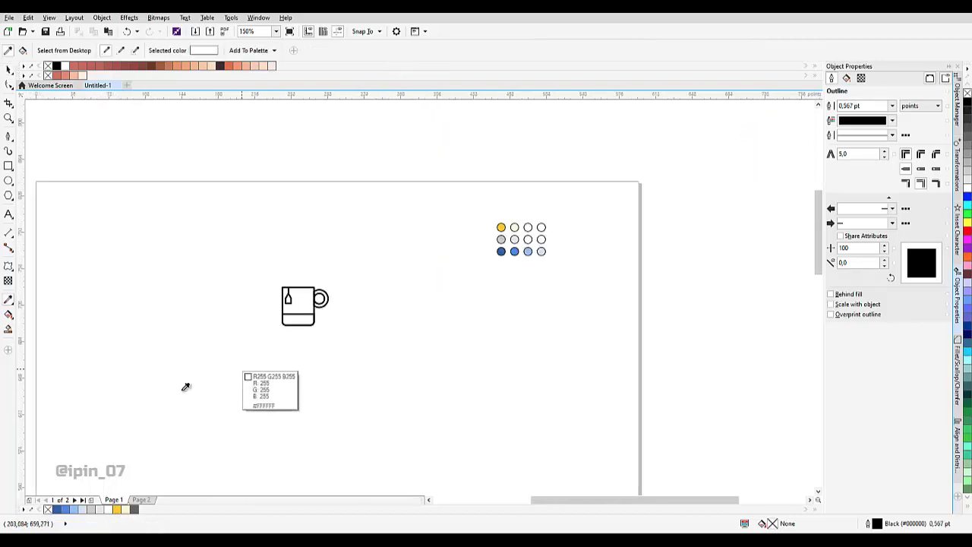
click(141, 499)
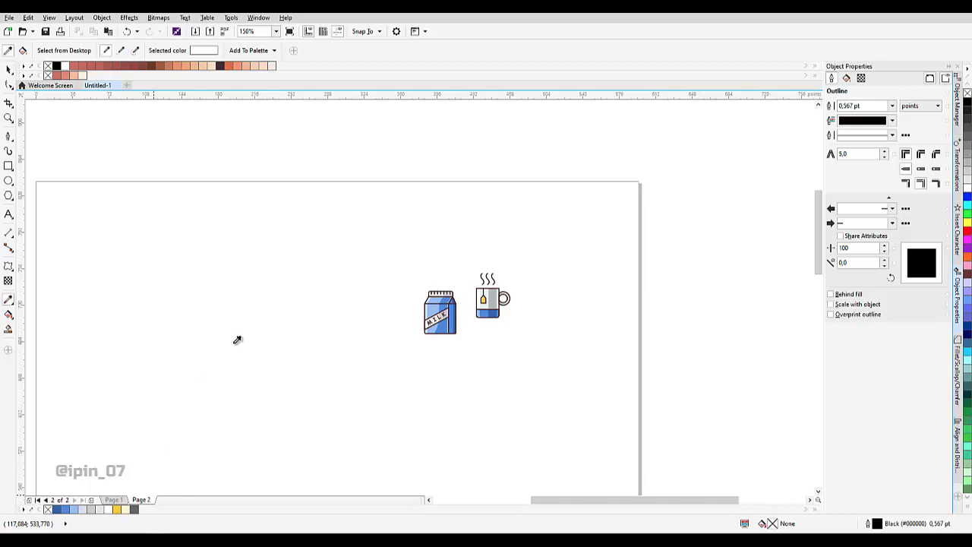
click(111, 501)
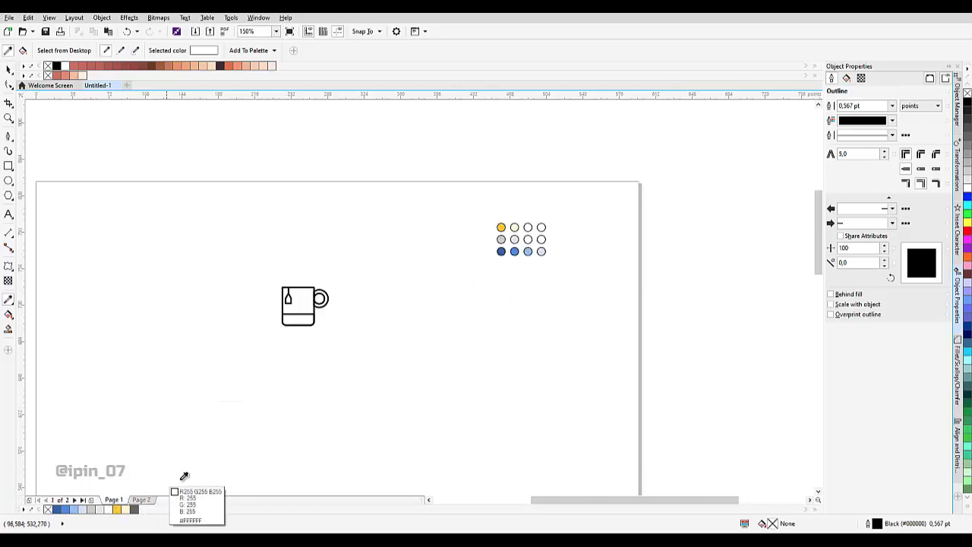
scroll(380, 300, up, 2)
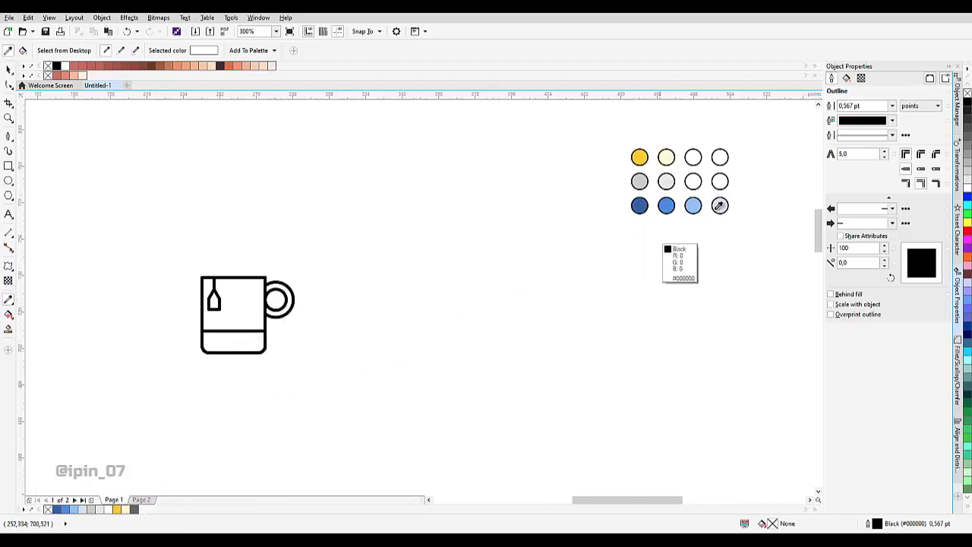
Fill the mug's lower band with the medium blue swatch colour and the upper body with the light grey one
click(666, 203)
click(243, 339)
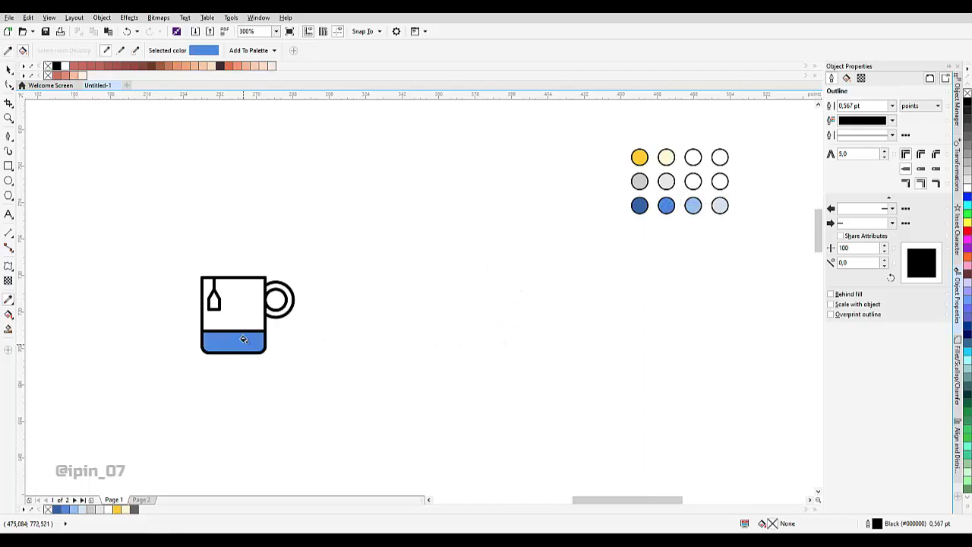
click(668, 182)
click(246, 321)
Fill the tea bag tag with the yellow swatch colour and the handle ring with the light grey one
click(639, 157)
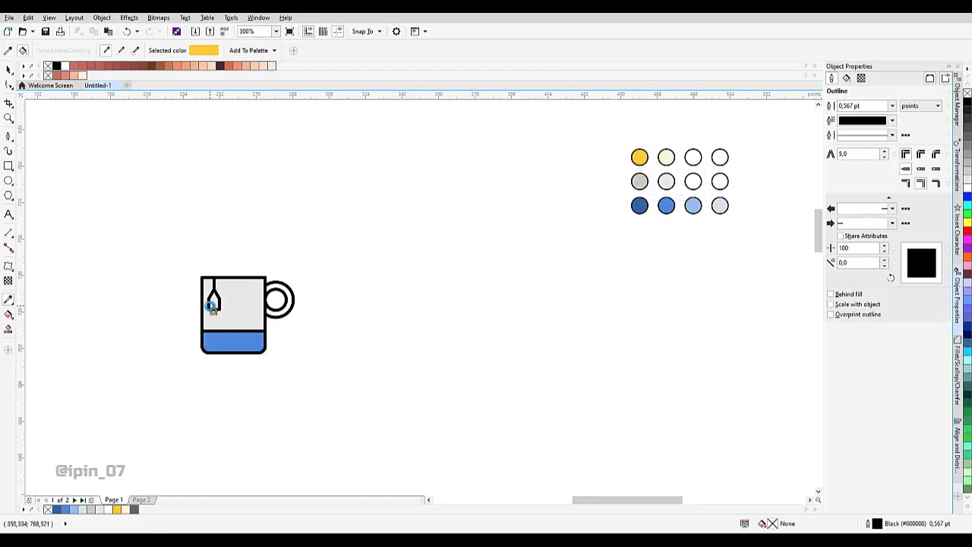
scroll(215, 304, up, 2)
click(217, 305)
shift+click(274, 306)
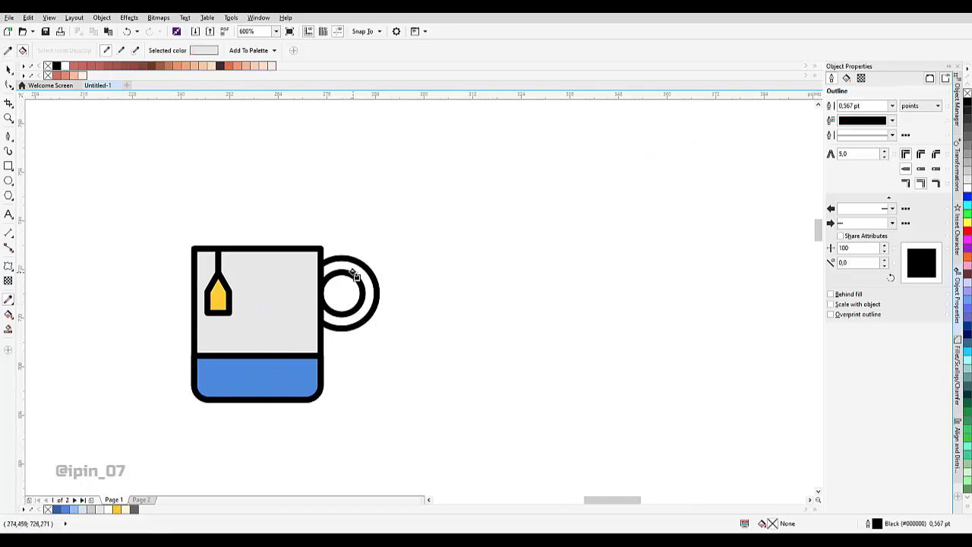
click(356, 271)
scroll(387, 292, down, 2)
key(space)
scroll(334, 284, up, 2)
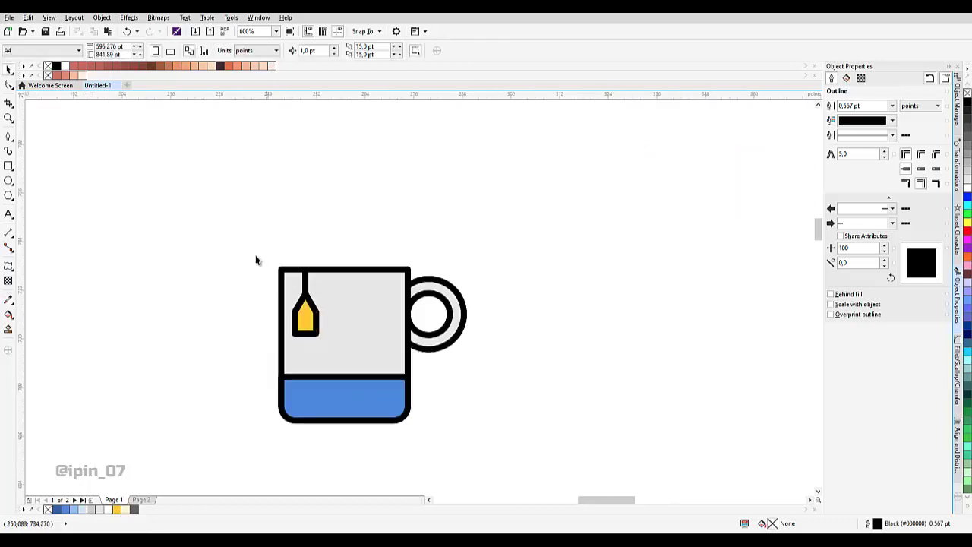
Move the tea bag tag together with its string a little to the right inside the mug
scroll(339, 285, up, 2)
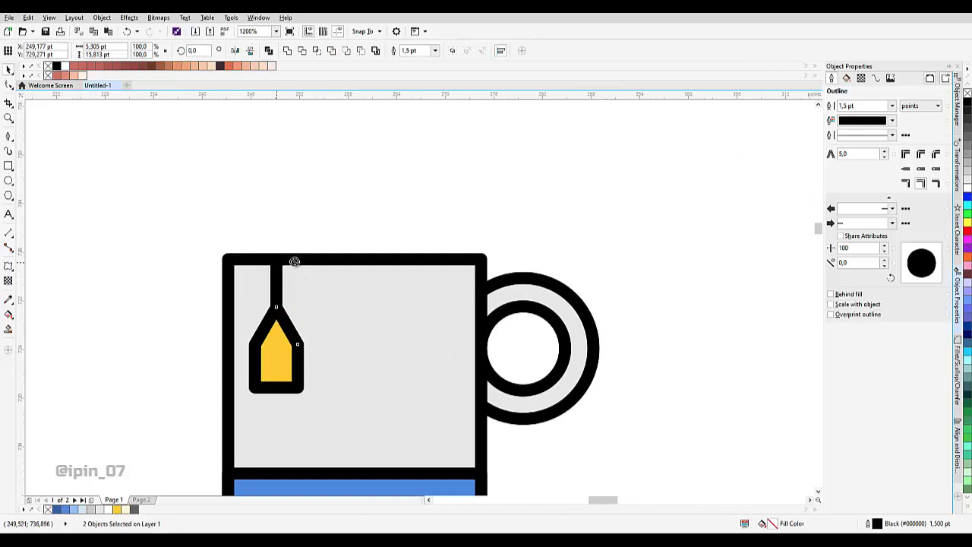
drag(295, 261, 328, 263)
click(379, 220)
scroll(321, 259, down, 2)
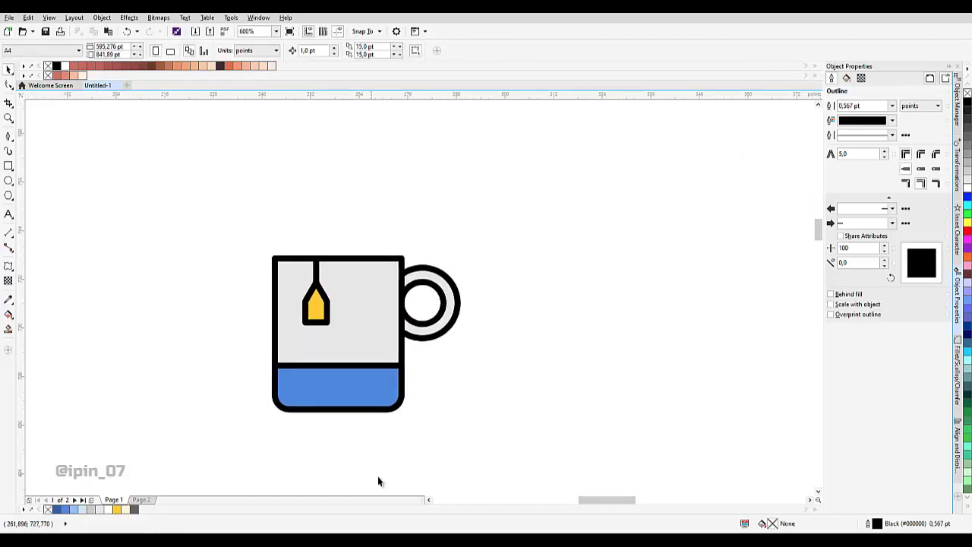
Copy the mug body about 2.4 pt to its left and intersect the copy with the grey body
drag(380, 320, 448, 289)
click(456, 288)
scroll(469, 308, up, 2)
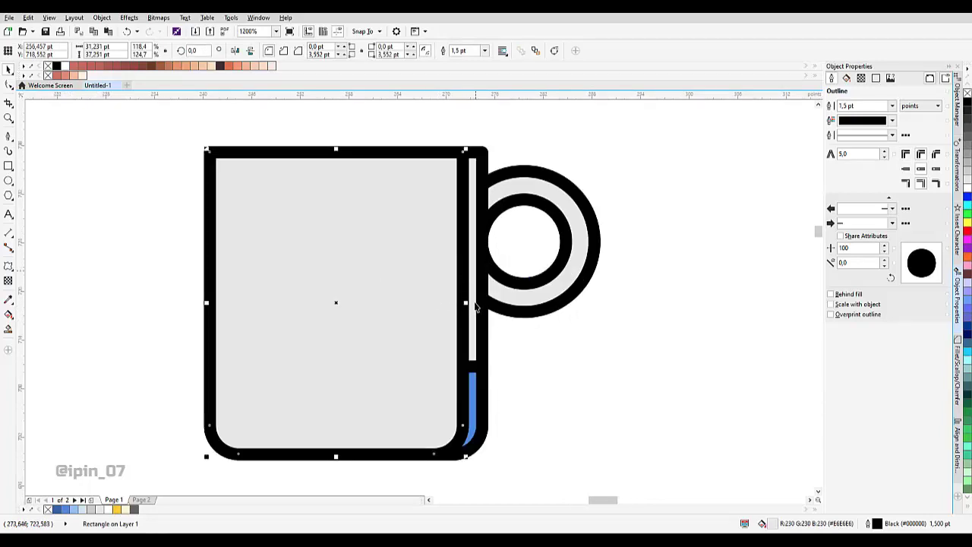
shift+click(476, 329)
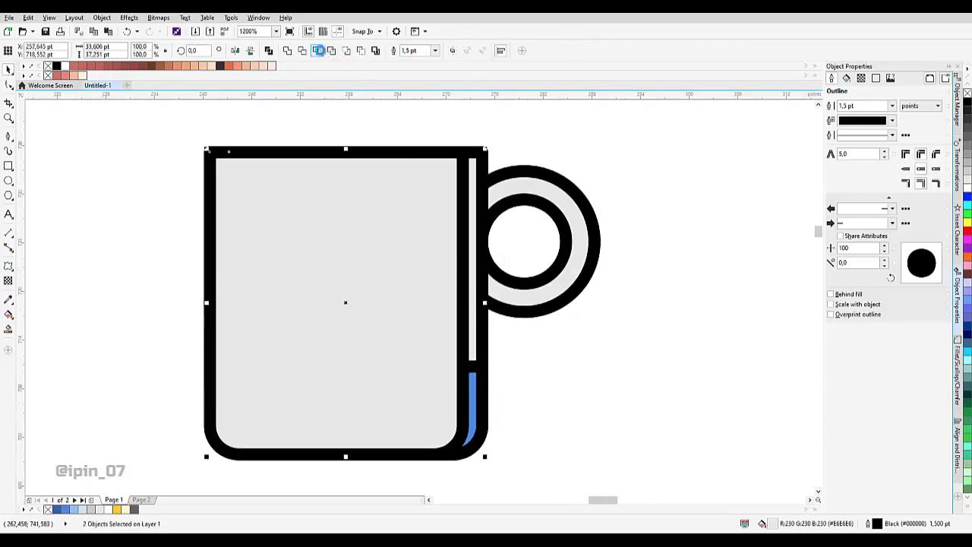
Shift the body copy farther left and use its edge to cut a vertical strip on the grey body's right half
mouse_move(412, 223)
mouse_down()
mouse_move(443, 209)
mouse_move(367, 209)
mouse_move(395, 228)
mouse_up()
scroll(401, 229, left, 1)
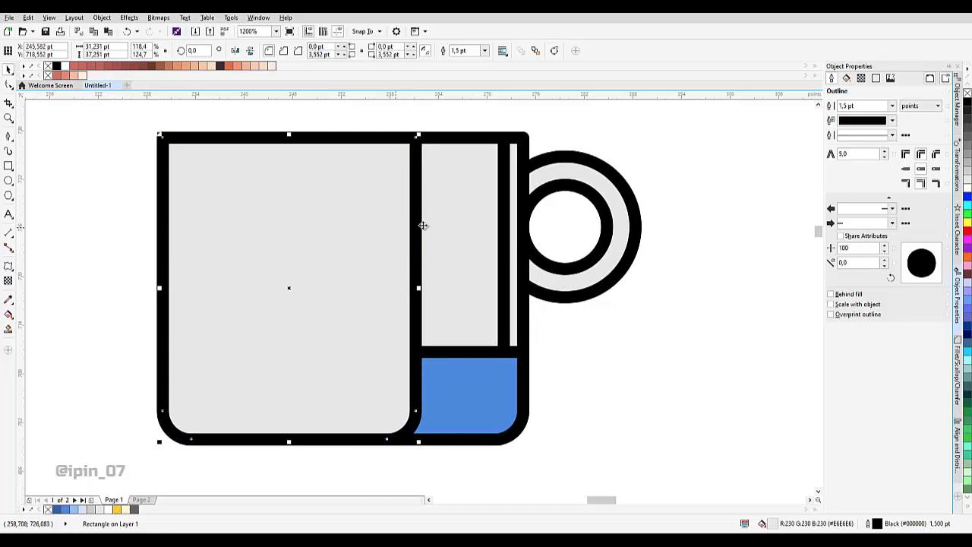
shift+click(450, 220)
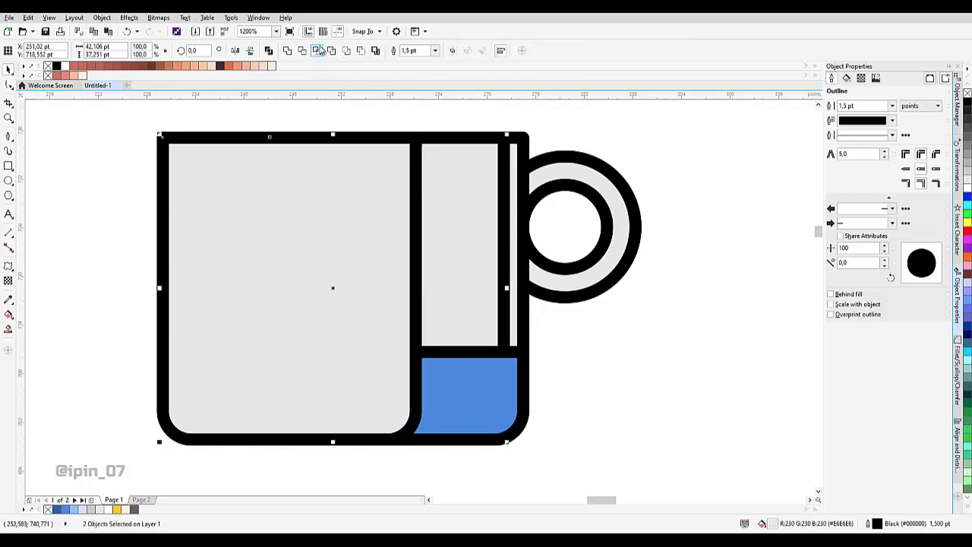
click(318, 57)
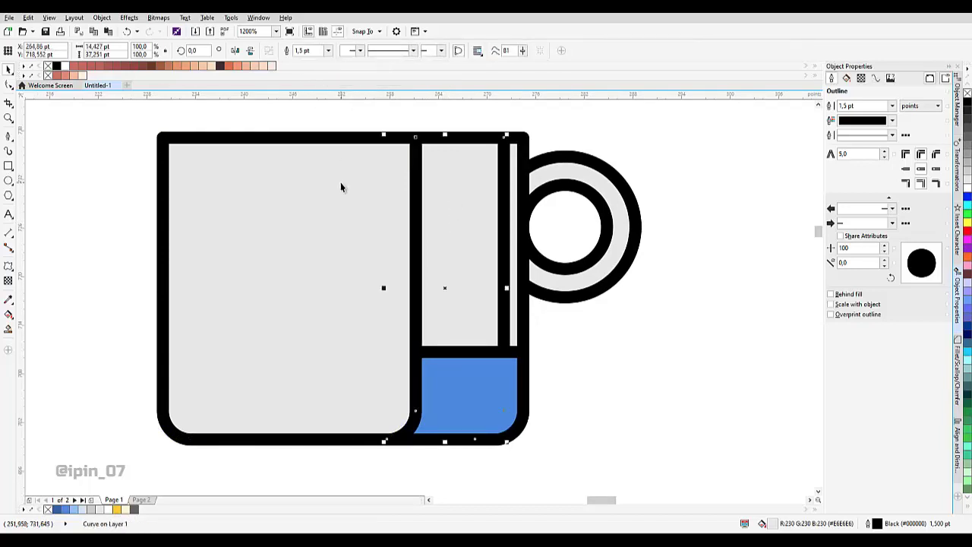
Set the body copy aside left of the mug and intersect the vertical strip with the blue lower band
drag(341, 184, 189, 187)
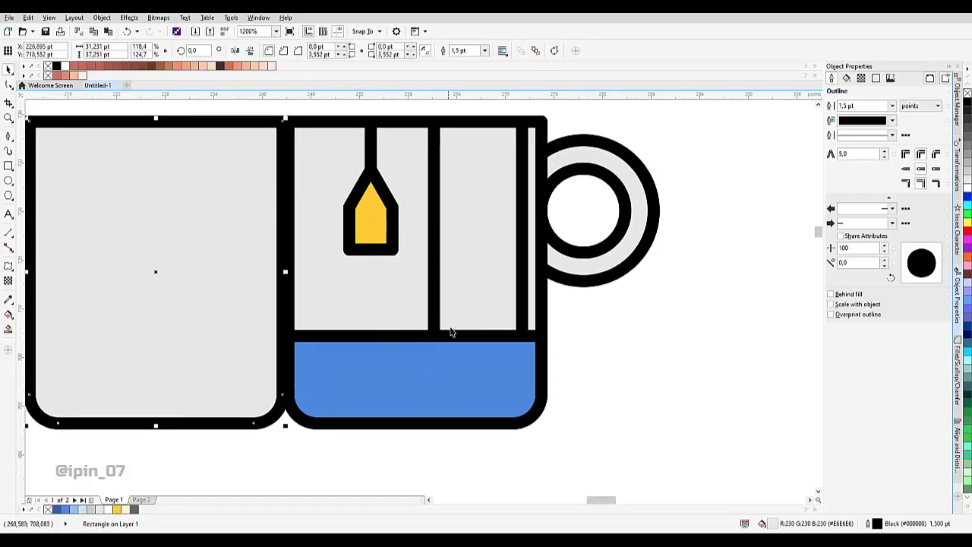
click(462, 338)
click(481, 280)
shift+click(481, 356)
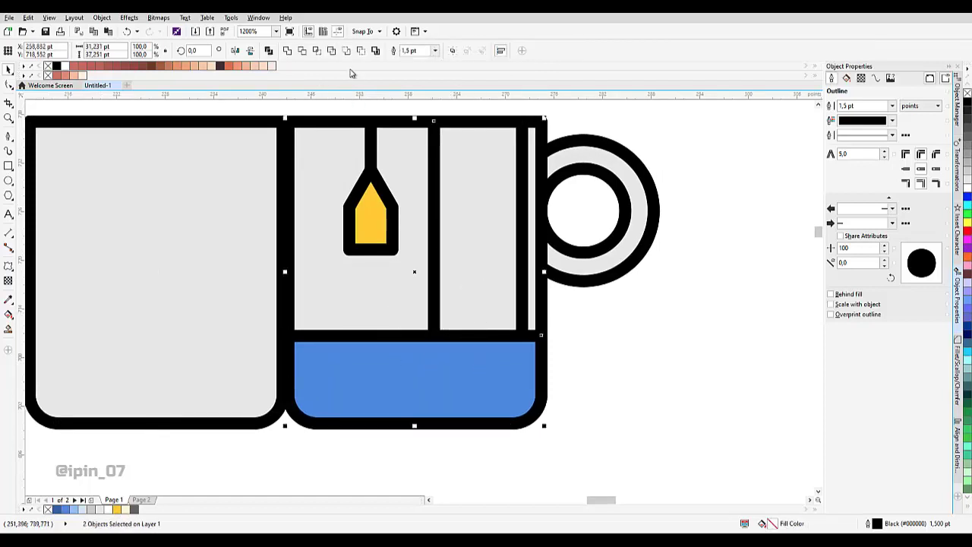
click(318, 51)
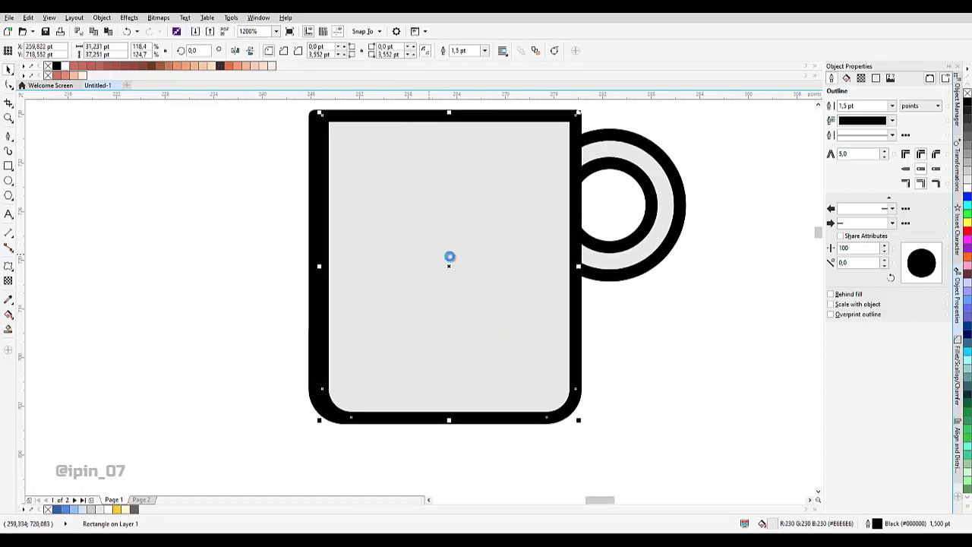
Place the body copy about 3.1 pt to the right of the mug body and convert it to curves
drag(448, 256, 399, 282)
scroll(389, 276, up, 2)
scroll(374, 275, down, 1)
key(ctrl+q)
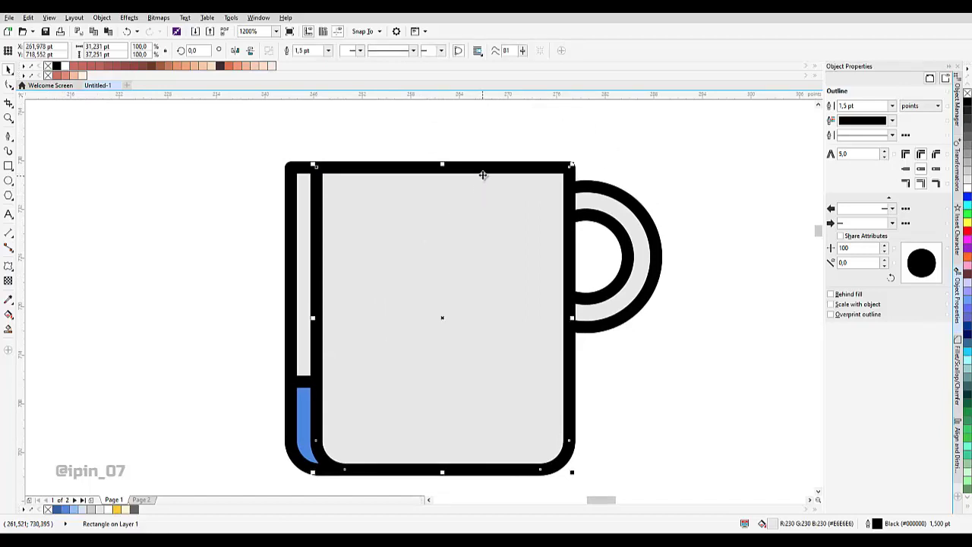
key(ctrl+q)
Remove the body copy's fill and intersect the copy with the handle ring
key(F10)
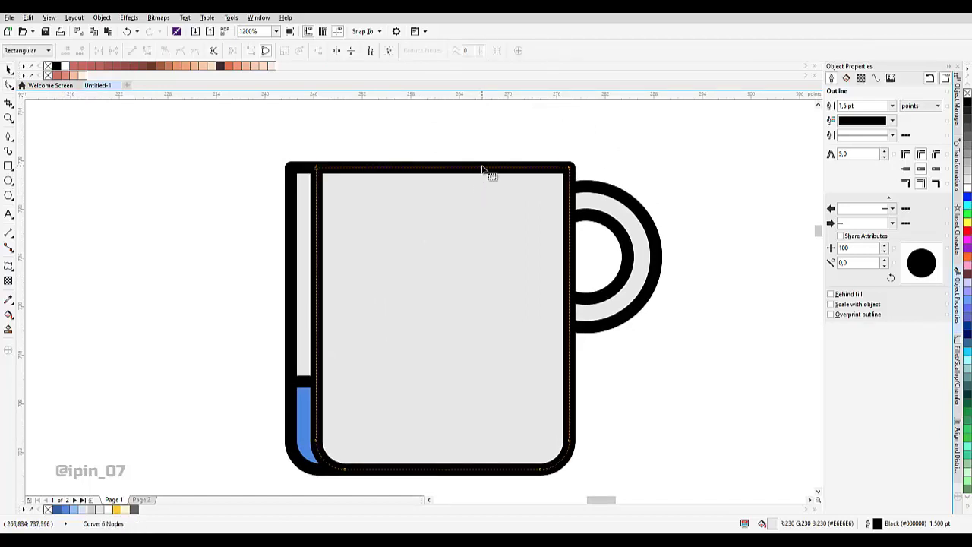
key(space)
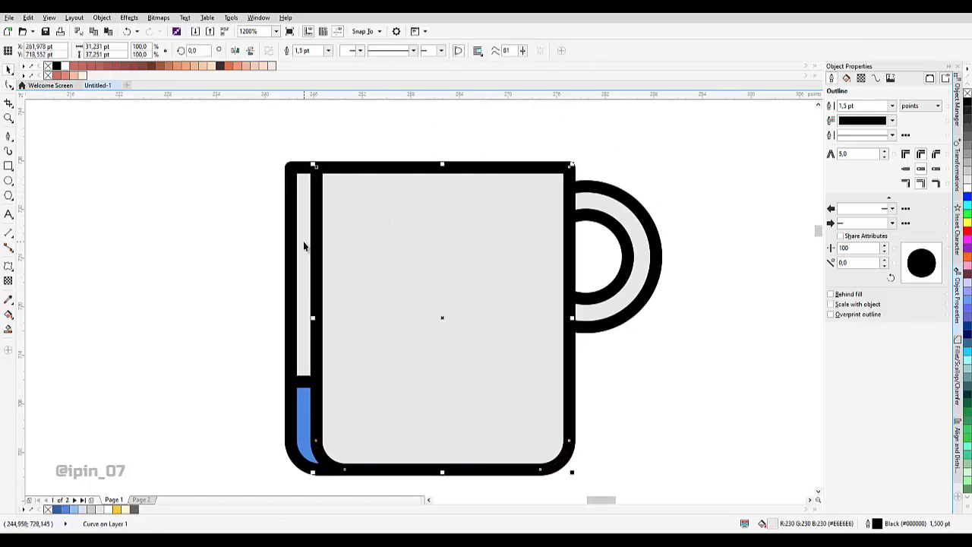
key(space)
key(space)
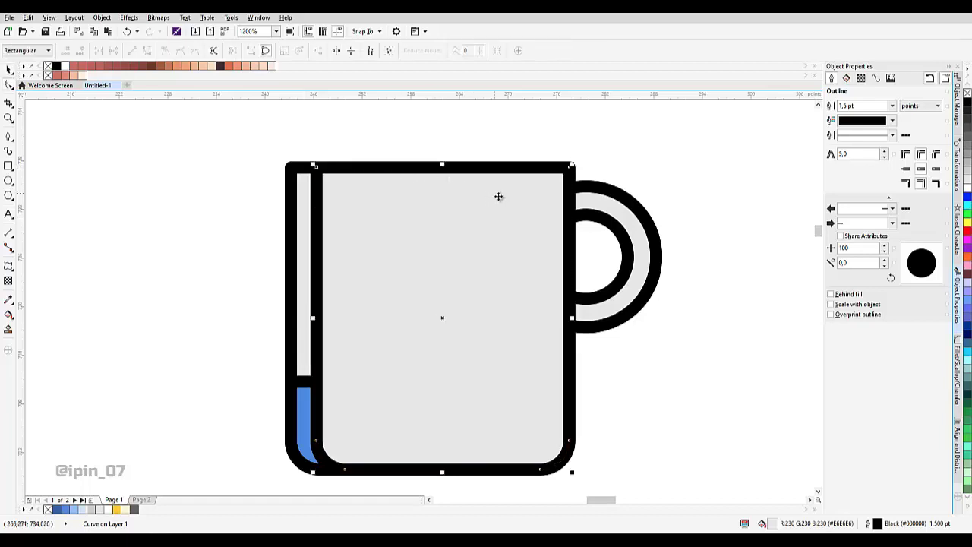
key(shift+Page_Down)
click(562, 240)
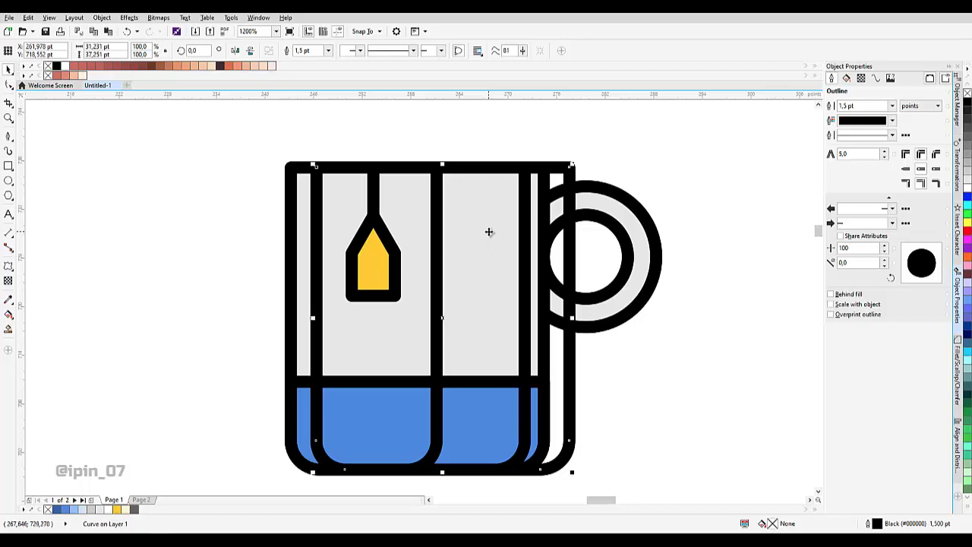
shift+click(614, 212)
click(316, 50)
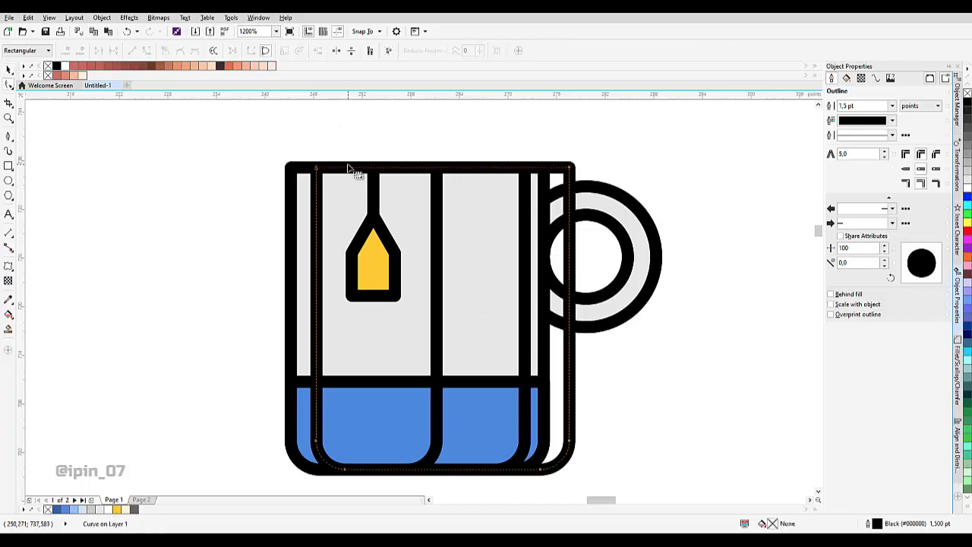
Delete the top, right and bottom segments of the body copy, keeping only its left edge and lower-left corner curve
click(345, 167)
key(Delete)
drag(401, 130, 597, 307)
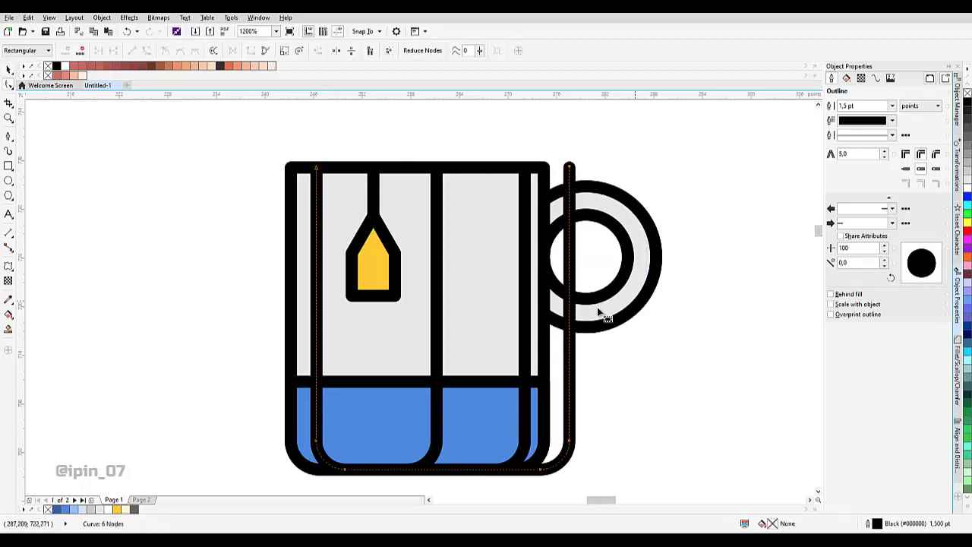
key(Delete)
drag(607, 430, 492, 359)
scroll(607, 413, down, 2)
key(Delete)
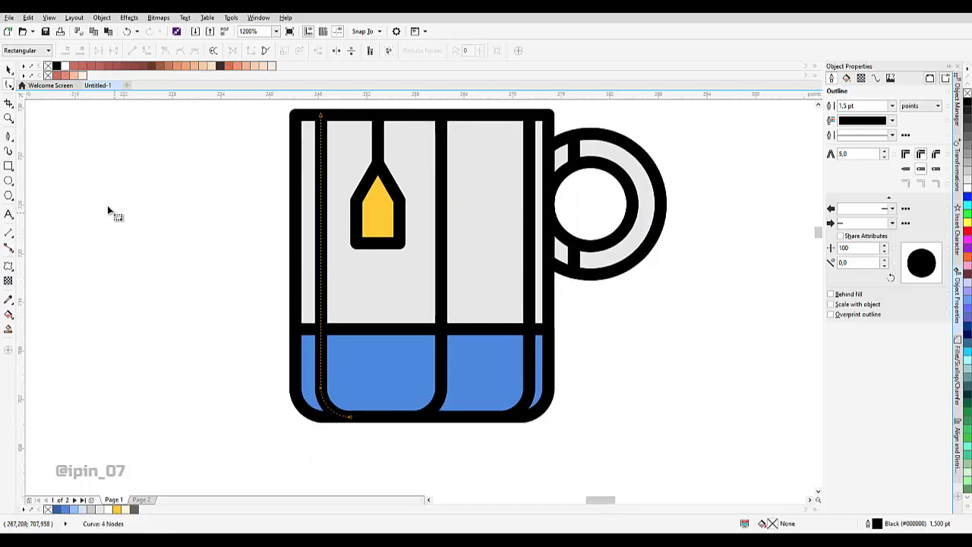
Close the open body curve with the Pen tool by drawing a wide loop around the mug's left side
click(8, 137)
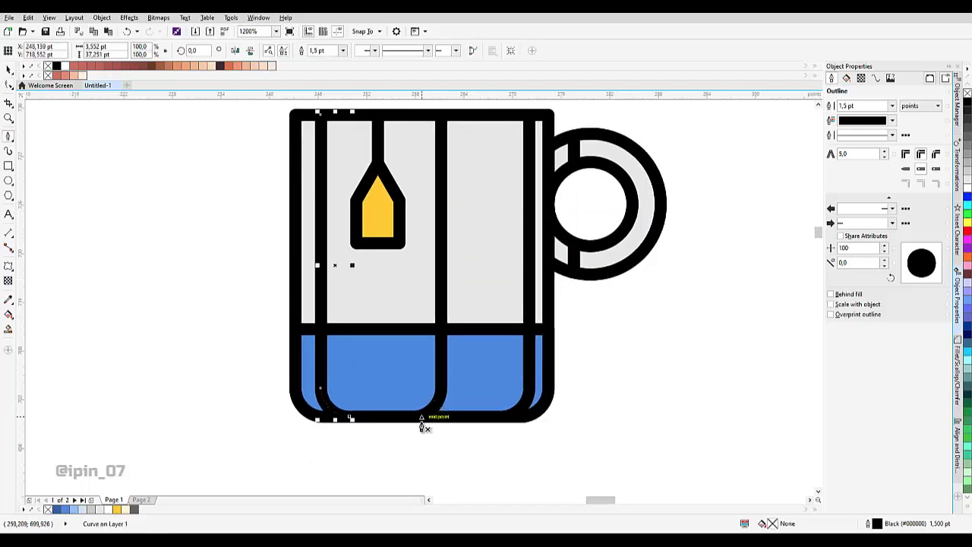
click(352, 417)
drag(282, 443, 128, 388)
drag(118, 283, 136, 391)
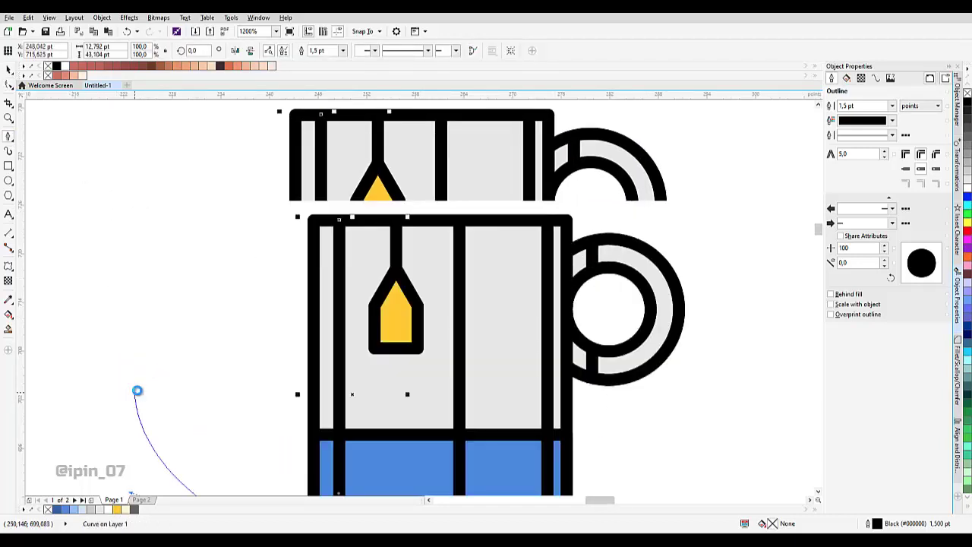
drag(161, 281, 198, 243)
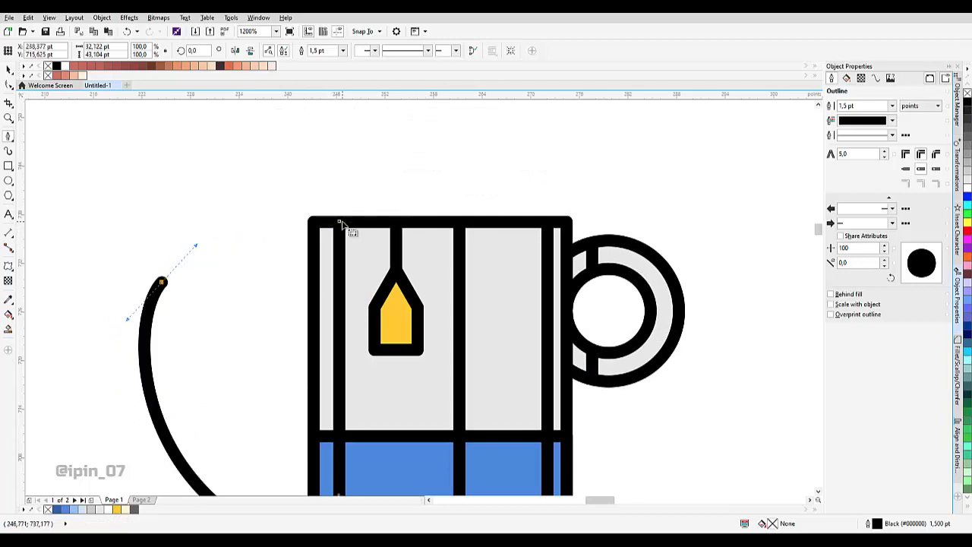
drag(341, 221, 341, 143)
key(ctrl+z)
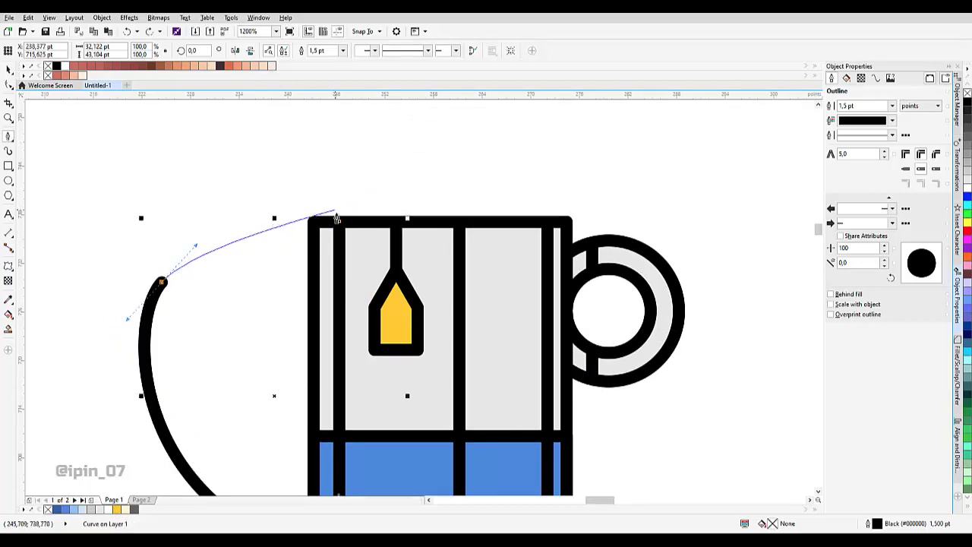
drag(338, 221, 339, 213)
key(space)
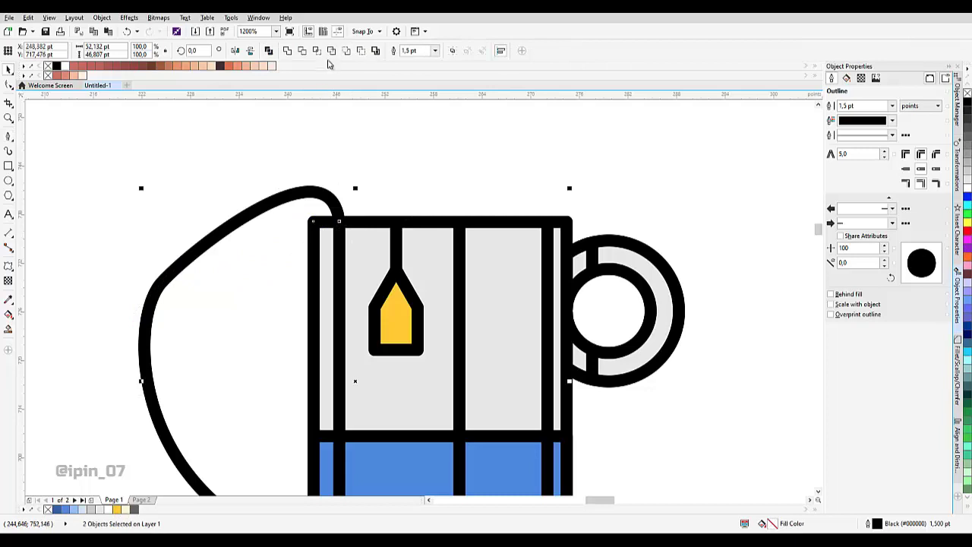
Intersect the closed loop shape with the grey body and the blue band, then delete the loop shape
scroll(296, 236, down, 3)
click(428, 303)
shift+click(429, 383)
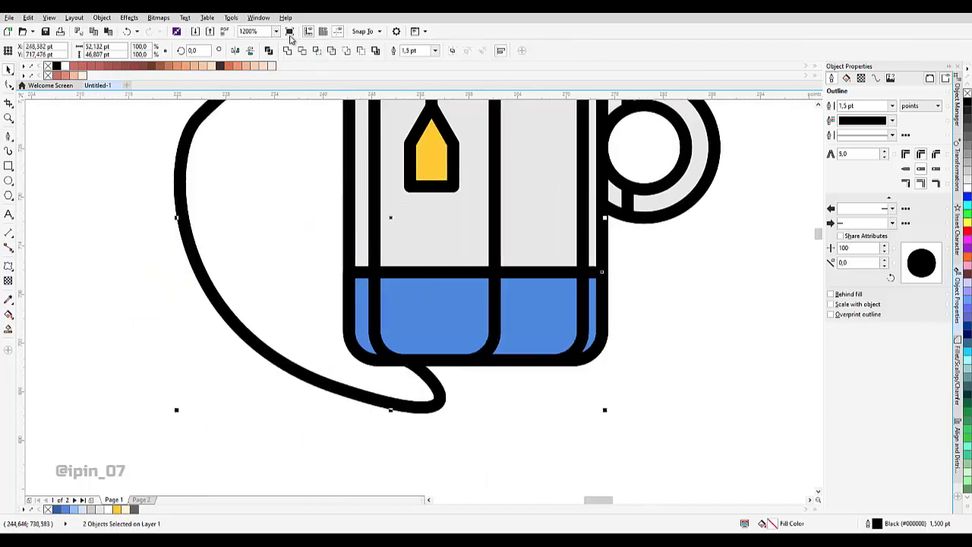
drag(238, 328, 181, 448)
scroll(282, 352, down, 1)
key(Delete)
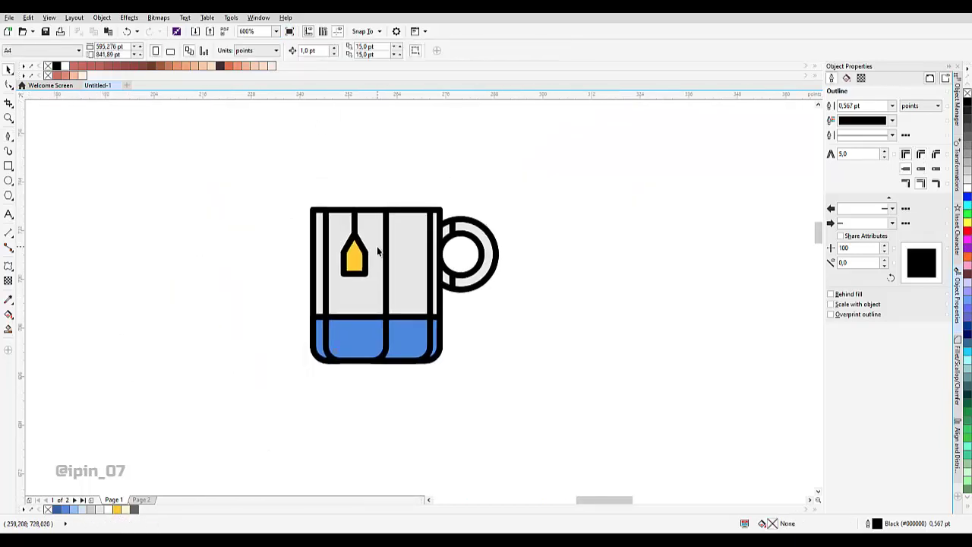
Copy the yellow tea bag tag slightly to the right of the original
scroll(349, 254, up, 2)
scroll(375, 251, up, 1)
drag(374, 250, 410, 260)
scroll(375, 263, up, 2)
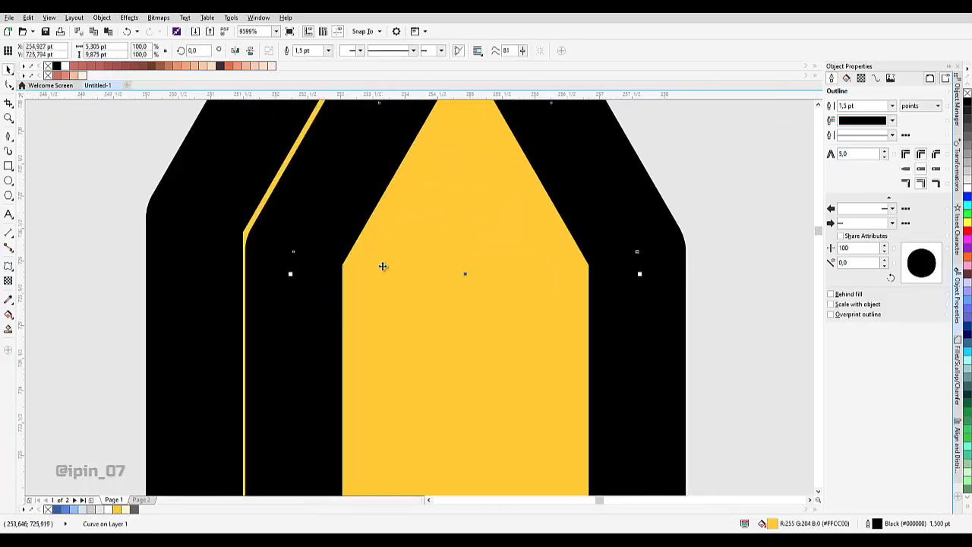
scroll(381, 265, down, 2)
Delete the right and bottom sides of the tag copy, keeping only its left edge and left roof slope
key(F10)
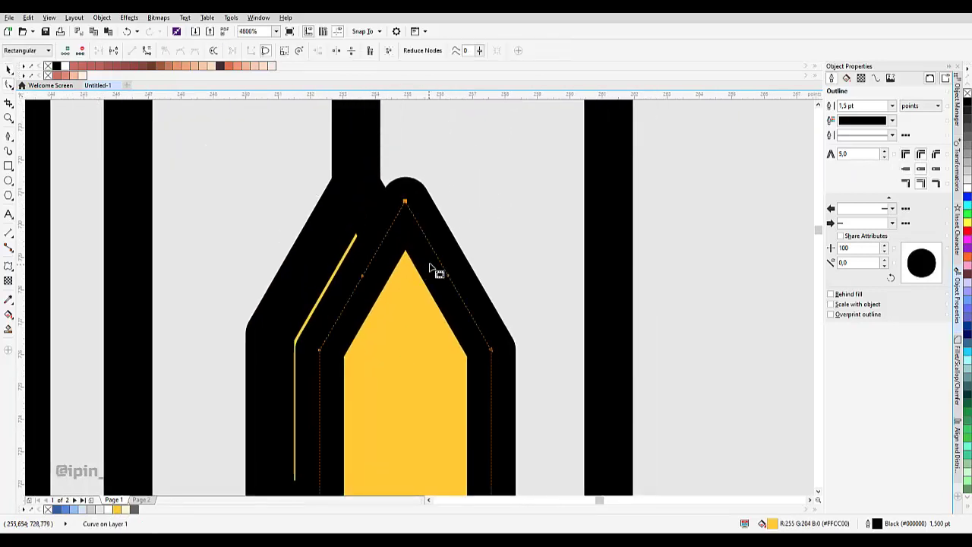
click(453, 275)
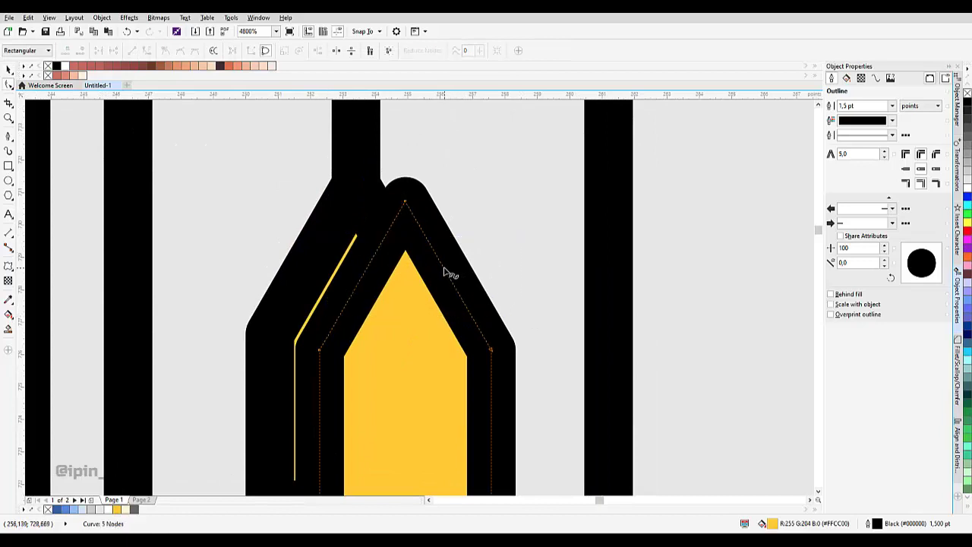
scroll(426, 267, down, 2)
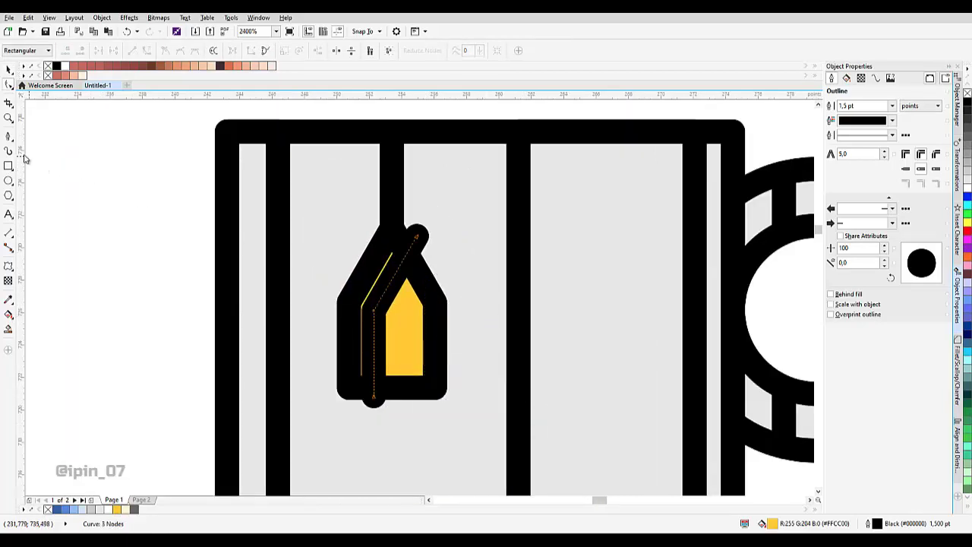
Close the open tag curve with a Pen loop around its left side, forming a shape about 10.5 × 16.6 pt
click(9, 137)
click(373, 400)
drag(282, 408, 247, 308)
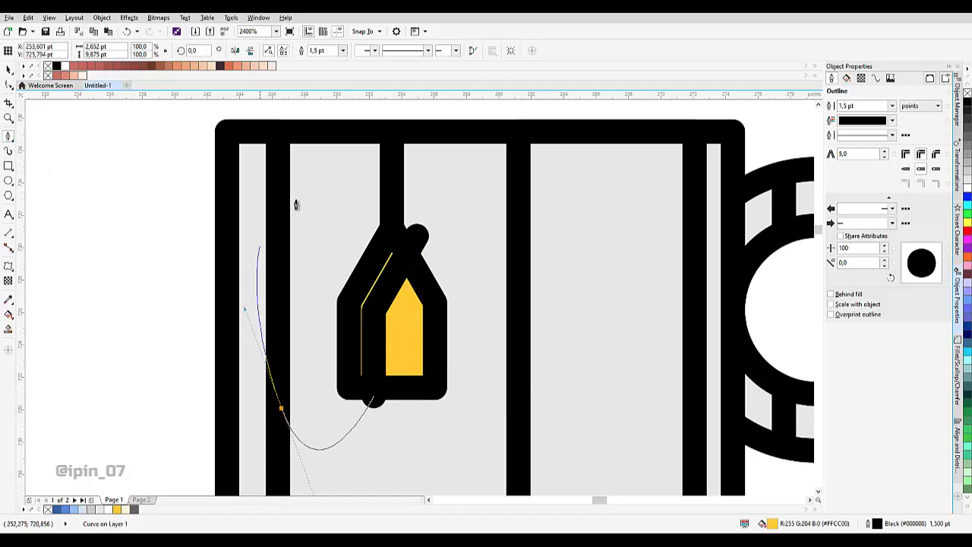
drag(320, 182, 361, 175)
drag(418, 235, 461, 285)
key(space)
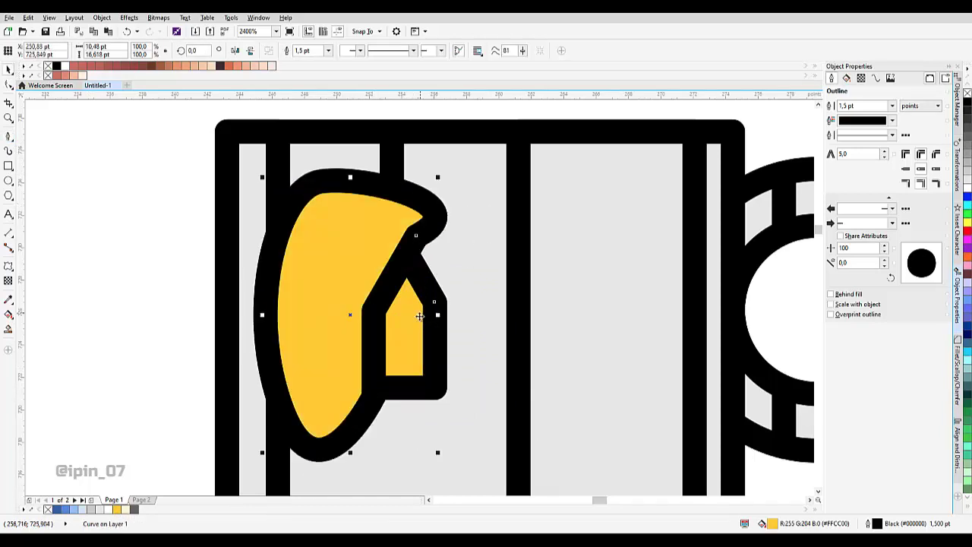
Intersect the yellow loop shape with the tea bag tag, then delete the loop shape
shift+click(418, 315)
click(317, 51)
click(334, 202)
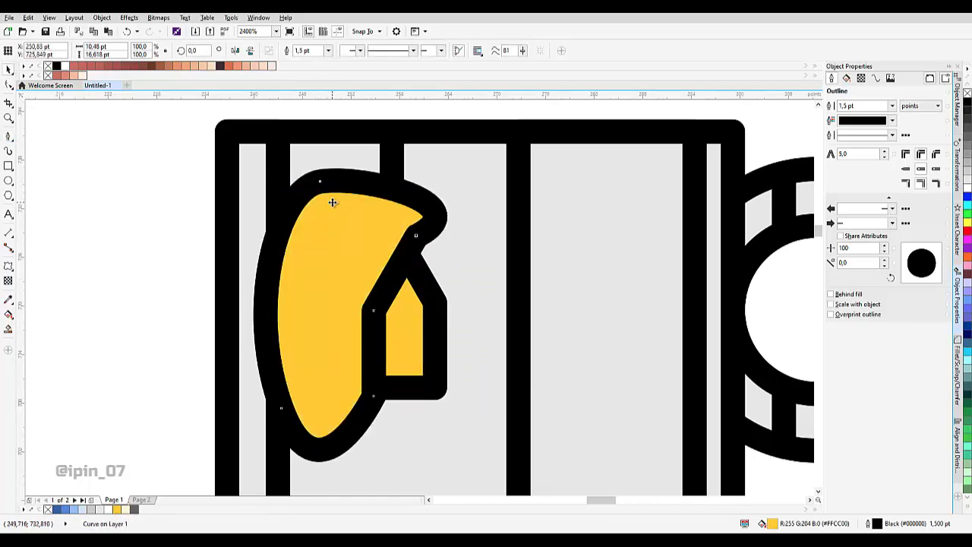
key(Delete)
scroll(333, 203, down, 2)
key(ctrl+s)
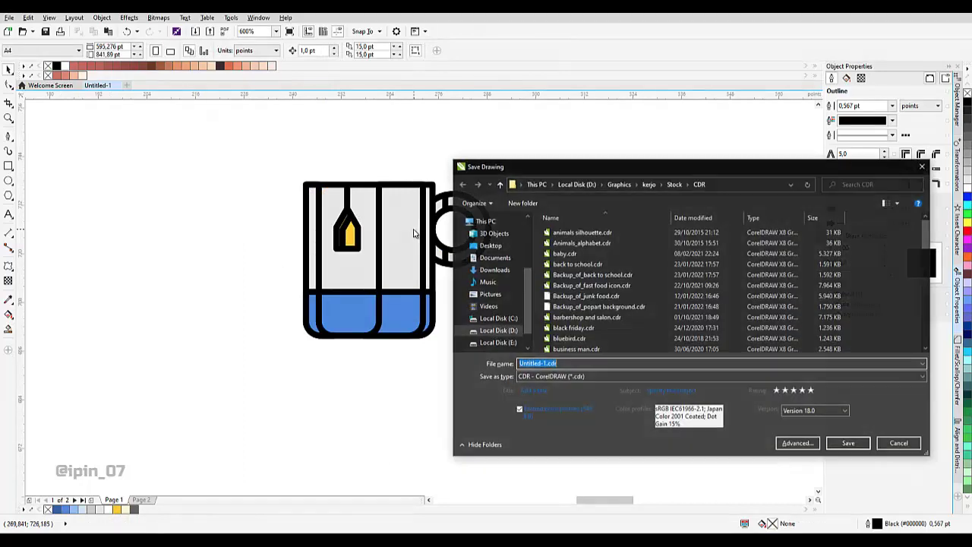
key(Escape)
Fill the tag's left highlight section with cream (#FFF6D1) and remove its outline
scroll(375, 224, up, 1)
scroll(322, 250, up, 1)
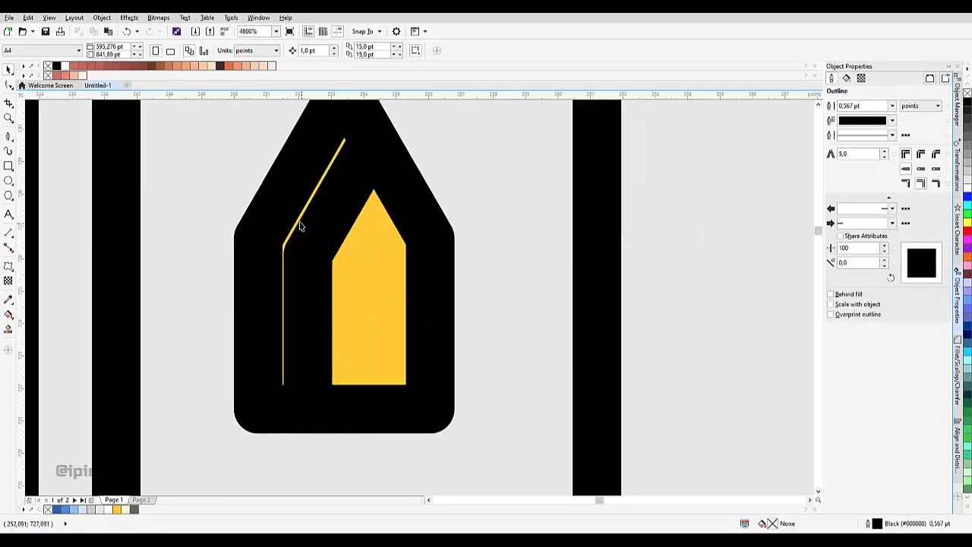
click(292, 242)
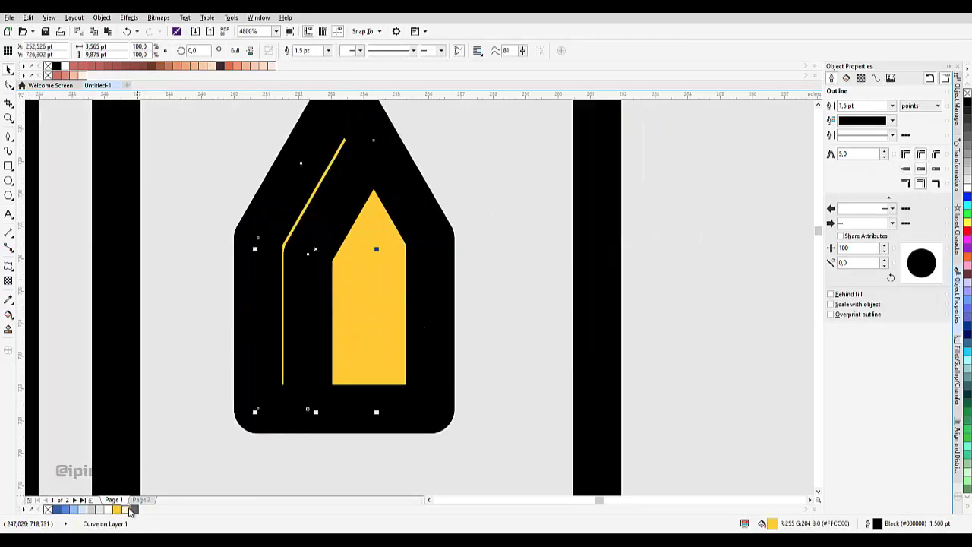
click(330, 50)
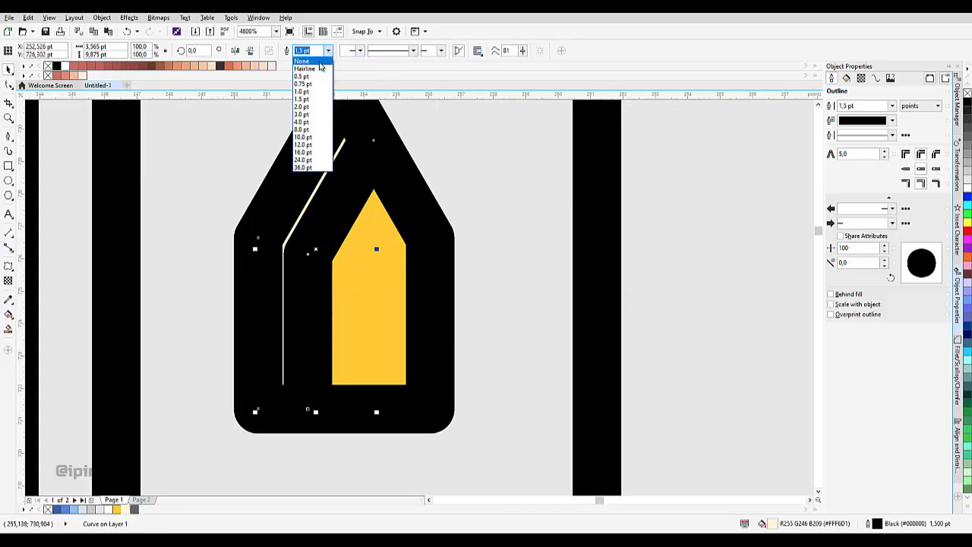
click(308, 140)
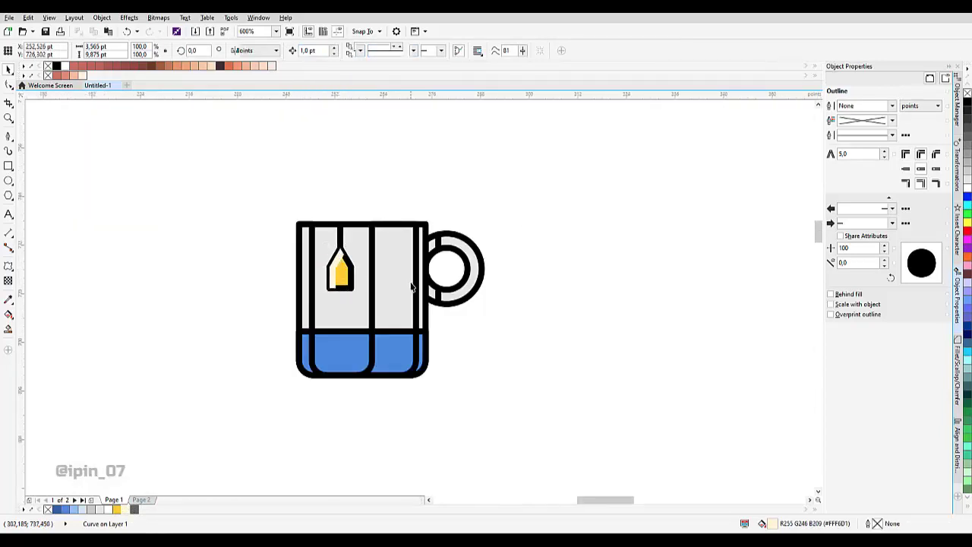
Sample the darker grey swatch and apply it to the mug body's right shadow section and the handle sections beside the body
scroll(408, 282, up, 1)
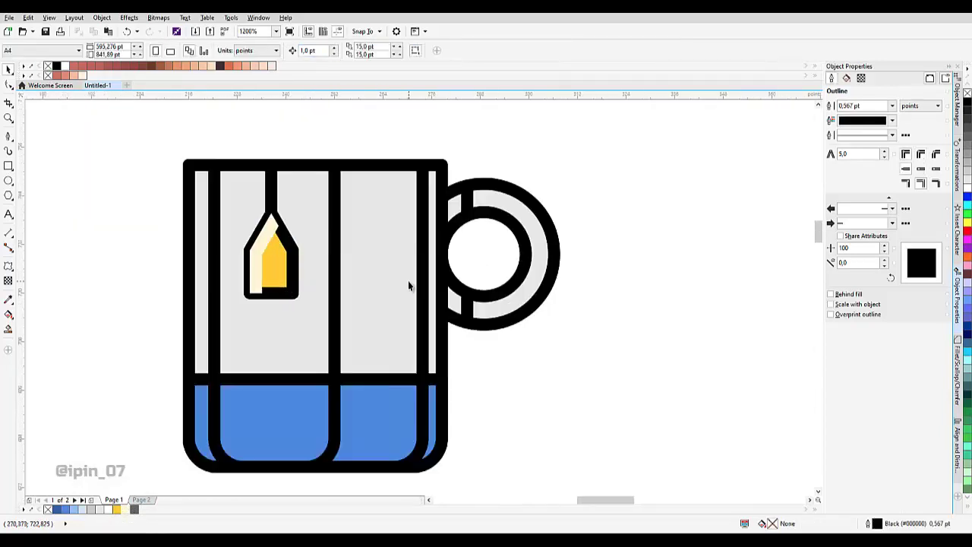
scroll(408, 281, down, 2)
drag(513, 228, 299, 325)
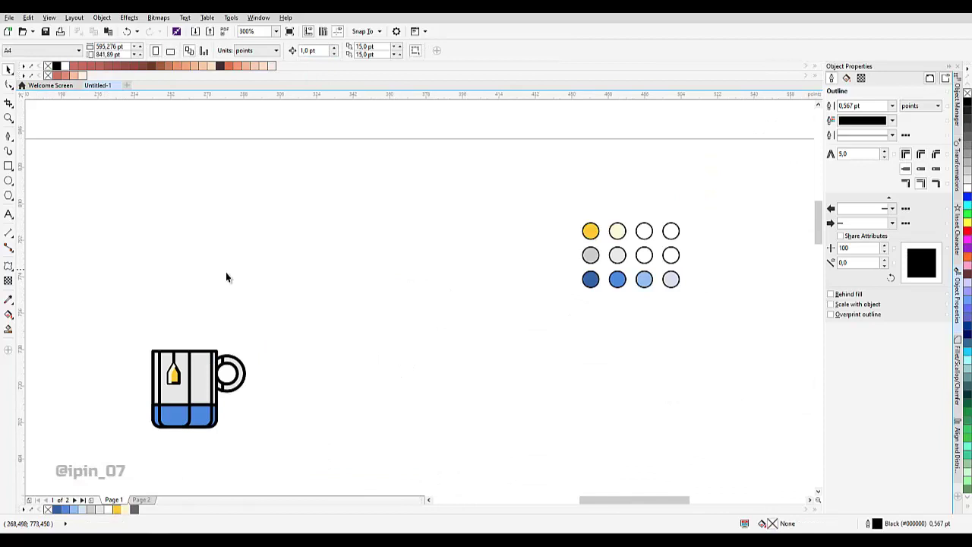
click(8, 299)
click(594, 256)
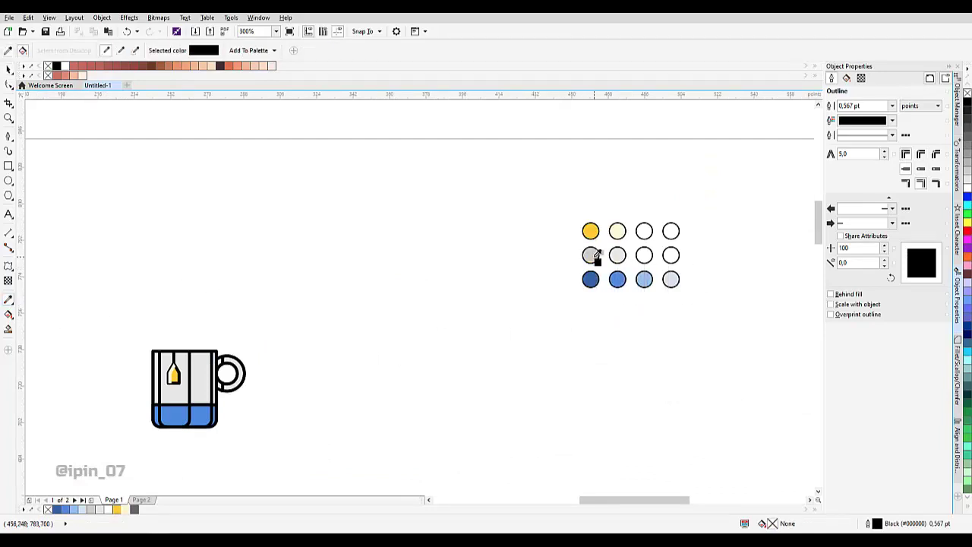
key(shift)
scroll(203, 350, up, 2)
click(228, 334)
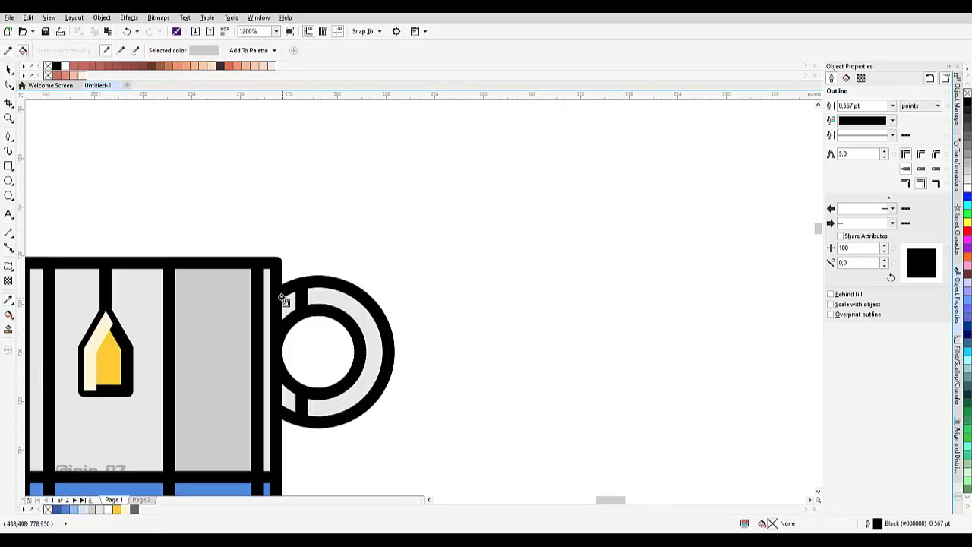
click(290, 304)
Sample a white swatch (#FFFFFF) and fill the narrow highlight strip along the mug body's left edge
scroll(290, 304, down, 2)
drag(436, 293, 345, 335)
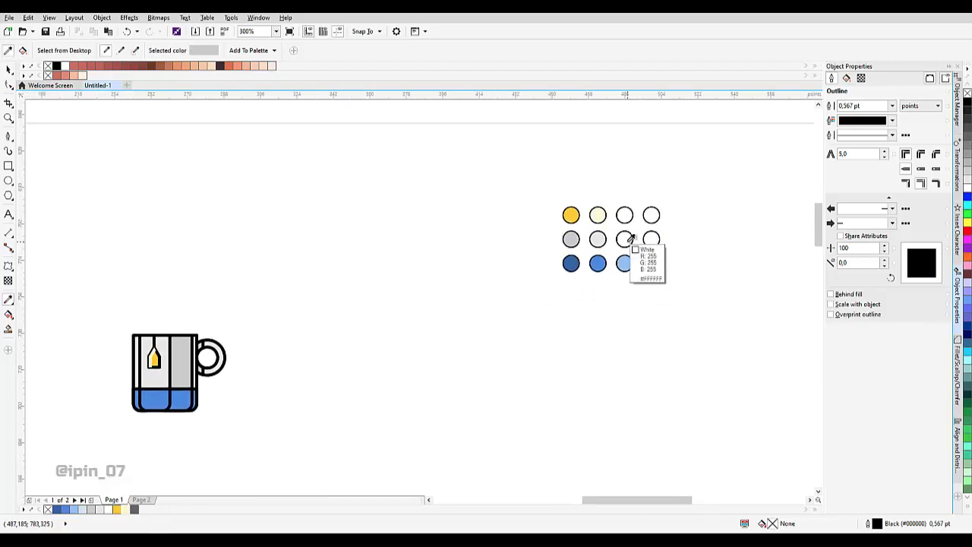
shift+click(624, 240)
click(624, 237)
scroll(144, 366, up, 2)
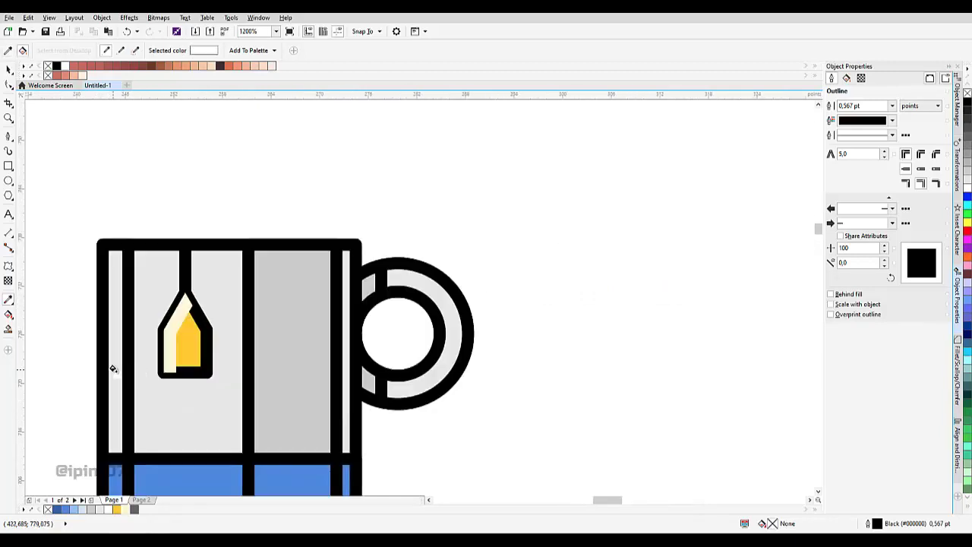
click(112, 369)
Sample the light blue swatch and fill the narrow highlight strip at the left end of the blue band
scroll(347, 336, down, 2)
scroll(471, 296, right, 3)
key(shift)
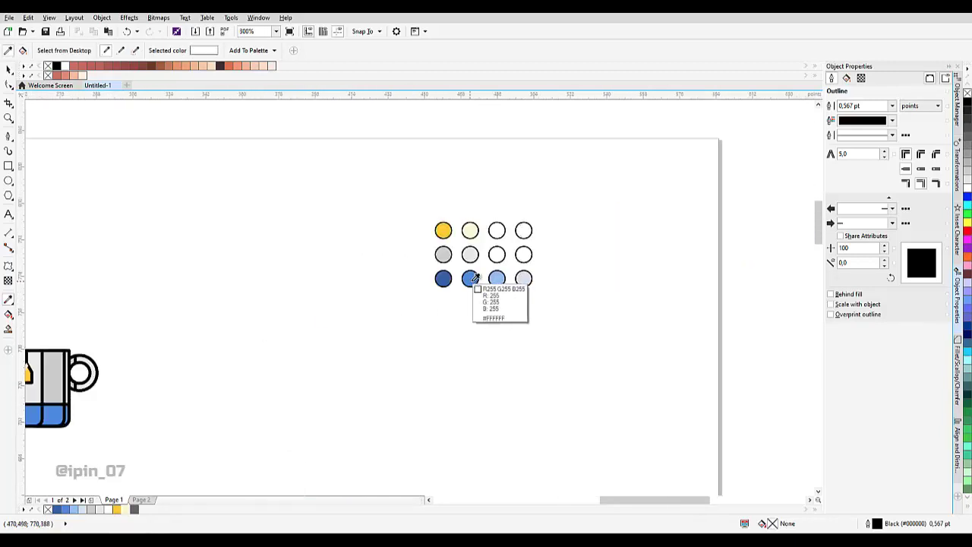
click(496, 278)
scroll(536, 241, left, 3)
scroll(536, 241, down, 1)
scroll(319, 272, up, 3)
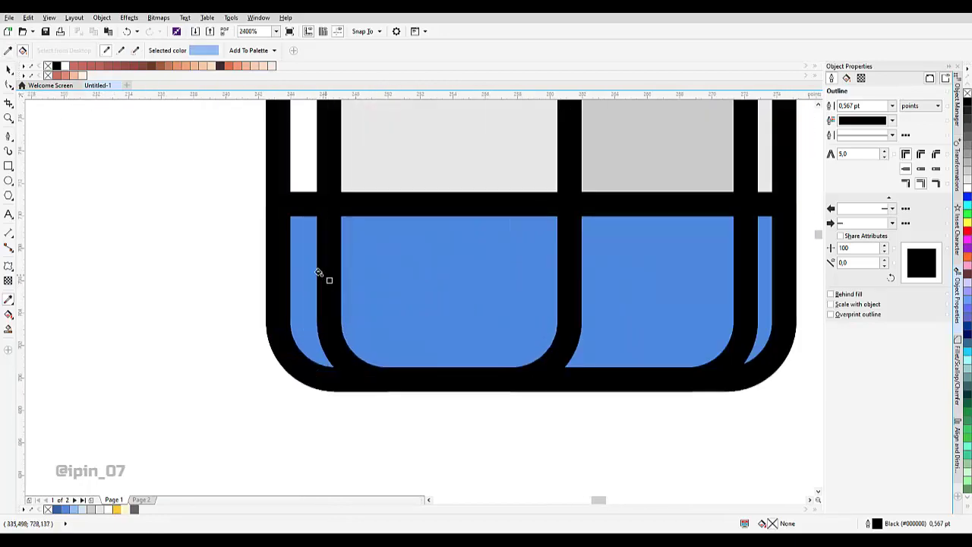
click(306, 267)
Sample the dark blue swatch and fill the right shadow section of the blue band
scroll(304, 267, down, 3)
scroll(590, 206, right, 3)
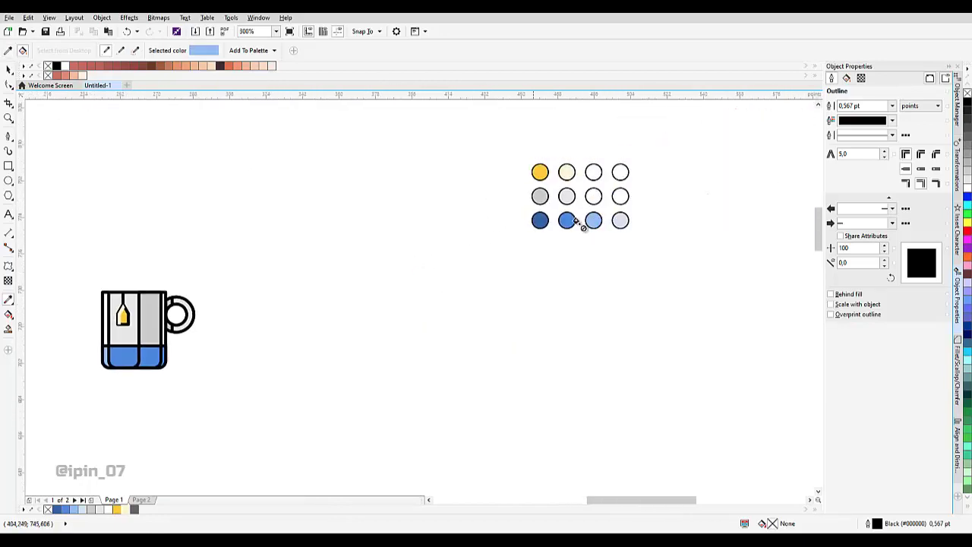
click(548, 222)
scroll(362, 284, left, 3)
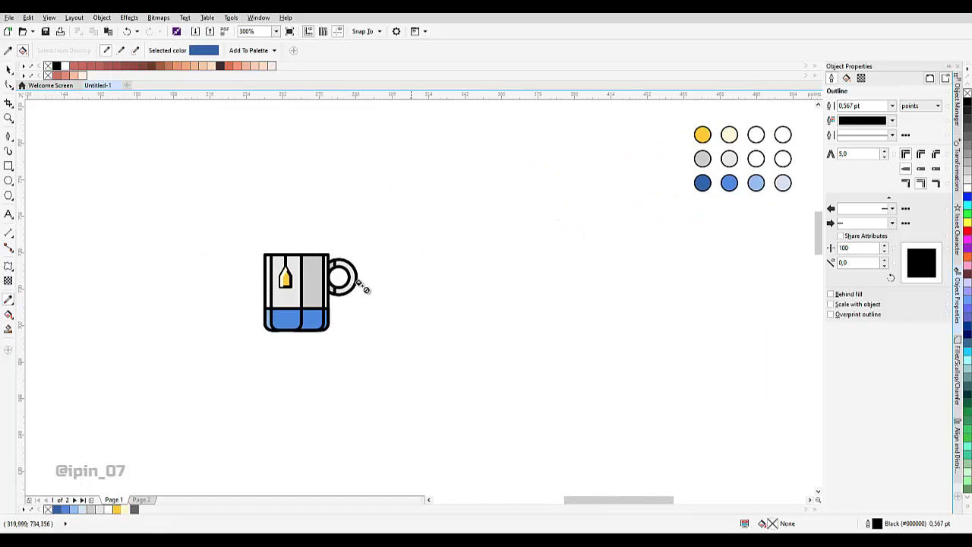
scroll(311, 323, up, 1)
click(319, 323)
drag(314, 318, 328, 325)
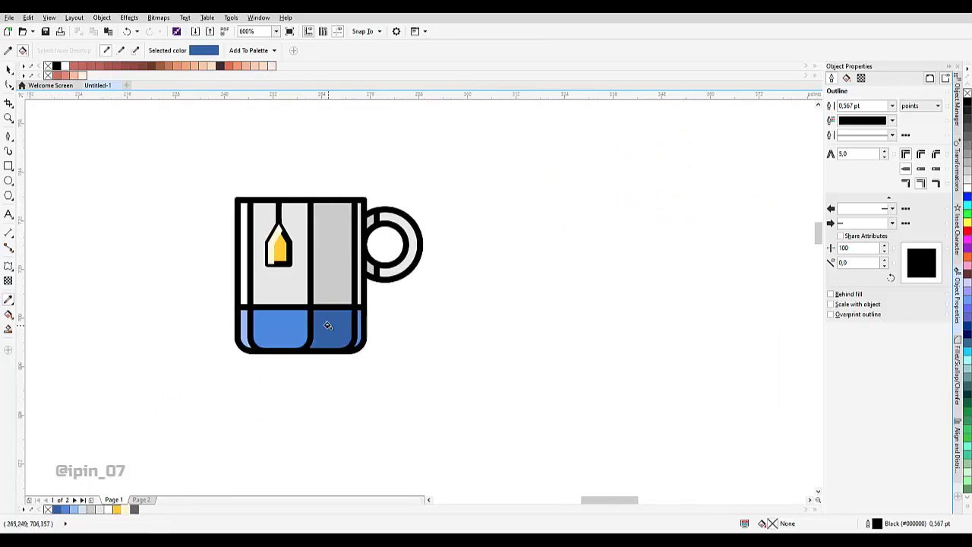
Return to the selection tool and show Page 2 with the reference milk carton and mug icons
key(space)
scroll(326, 335, down, 2)
click(138, 501)
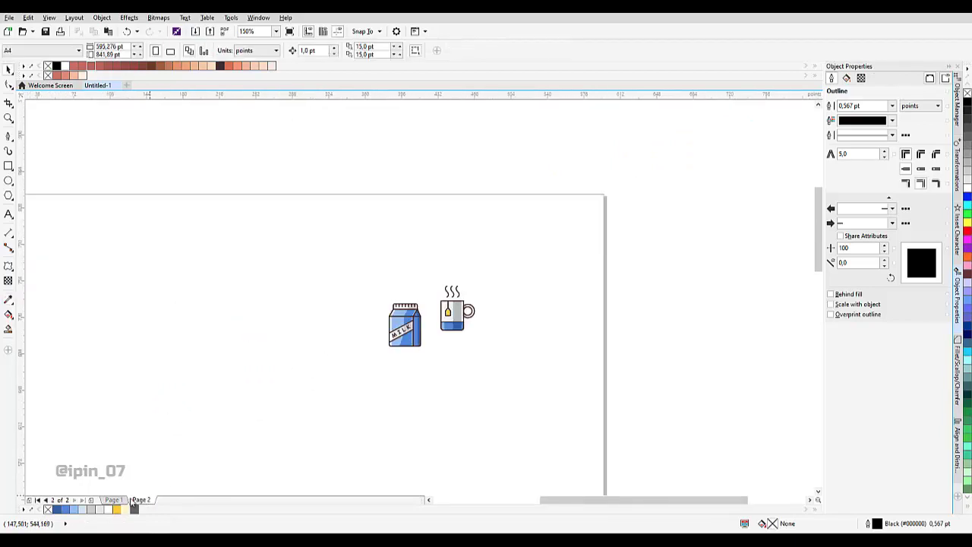